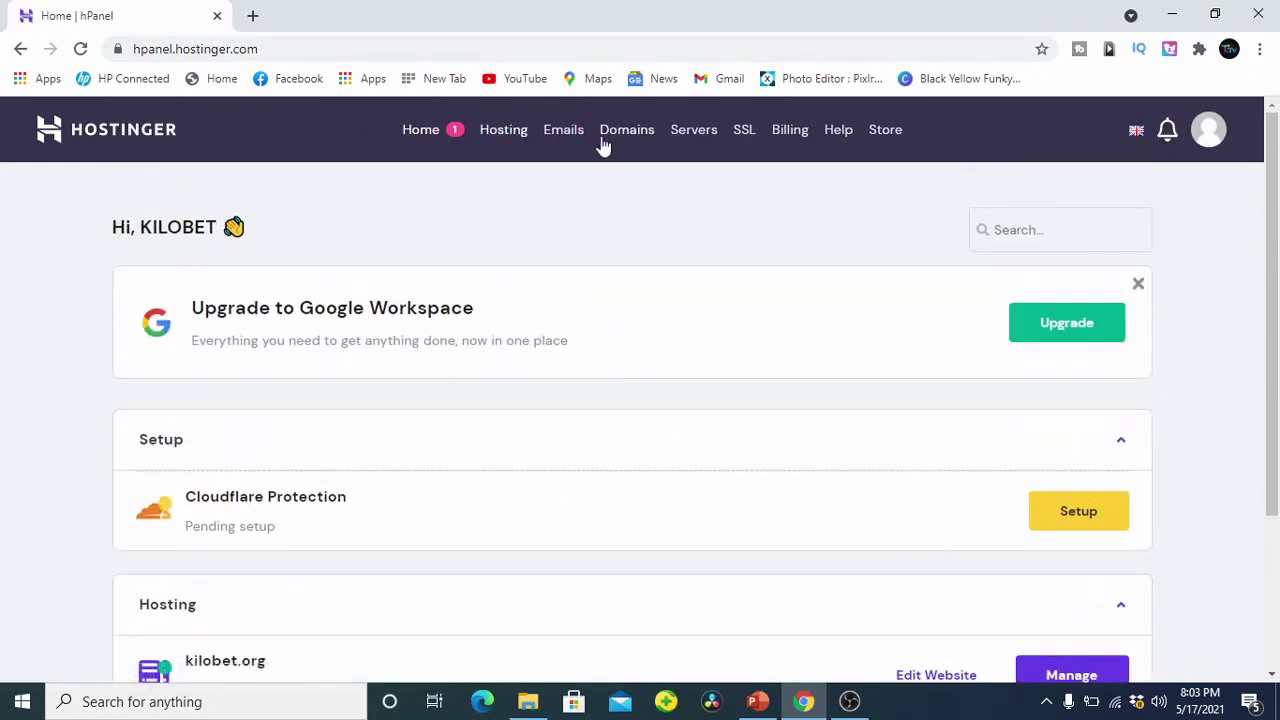
Step: Log out of hPanel from the account menu, then log back in with the Google account
left_click(1208, 130)
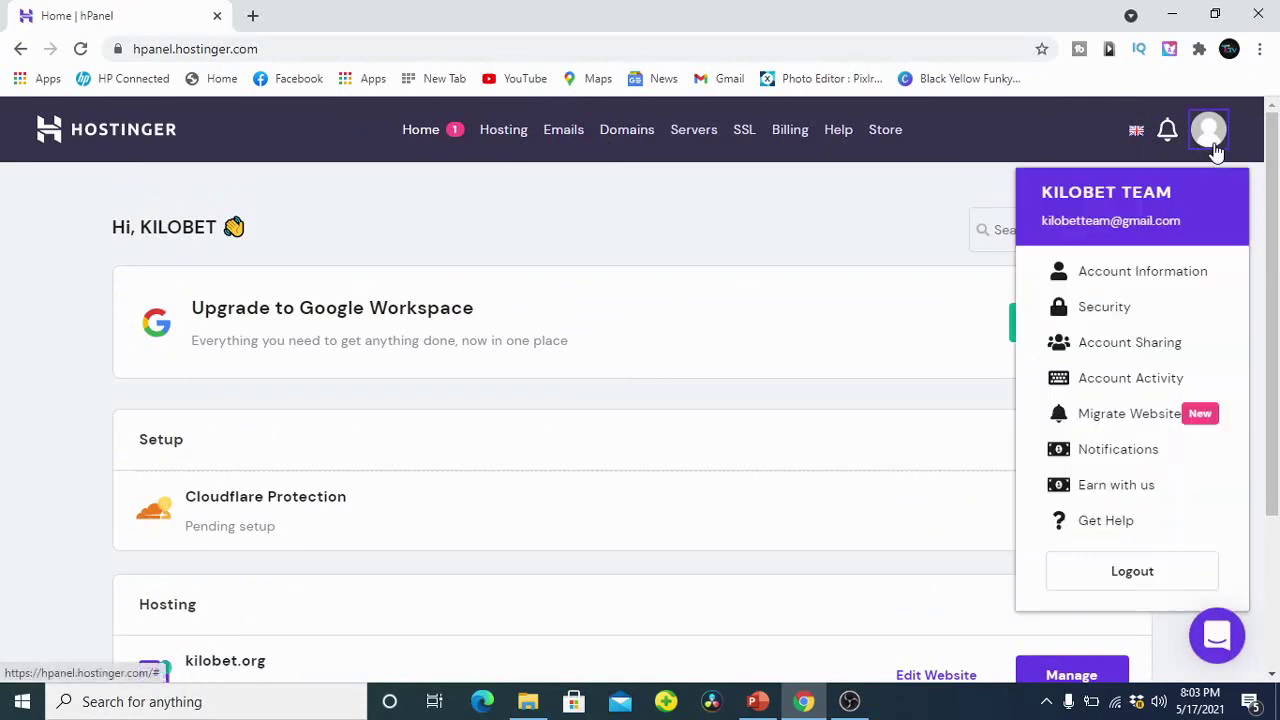
scroll(1133, 362, "down", 1)
left_click(1115, 566)
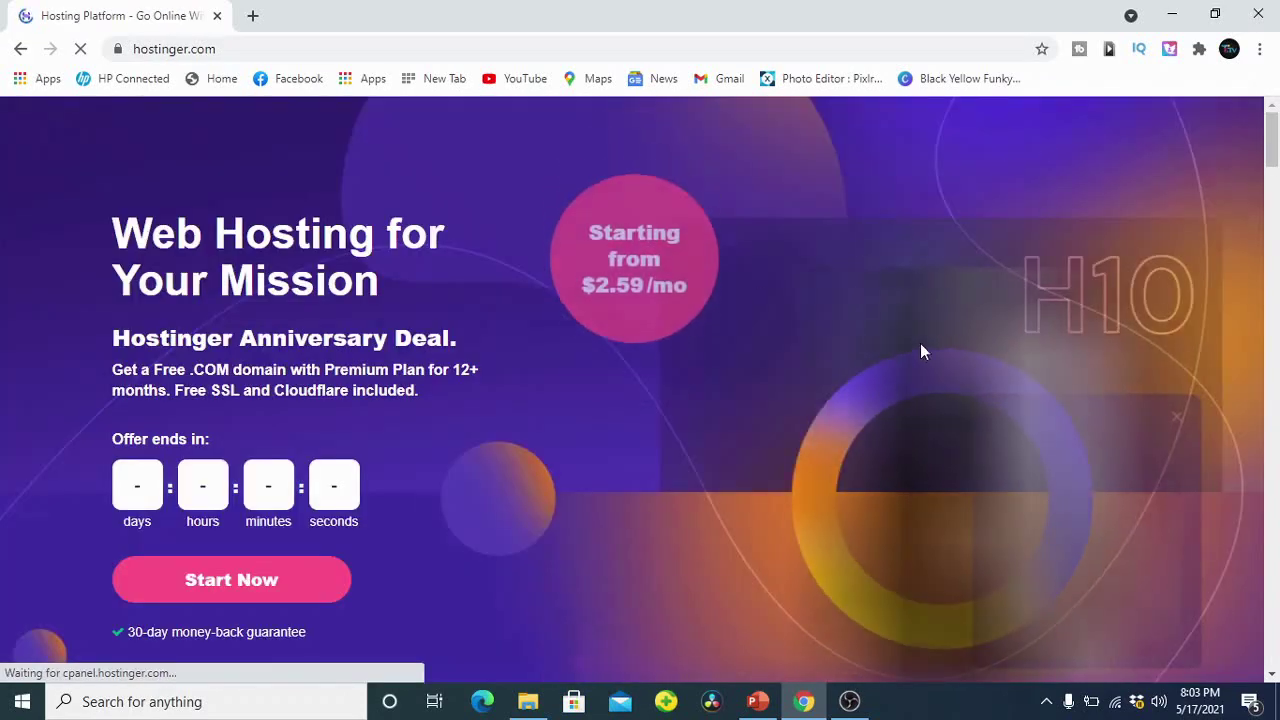
left_click(1106, 134)
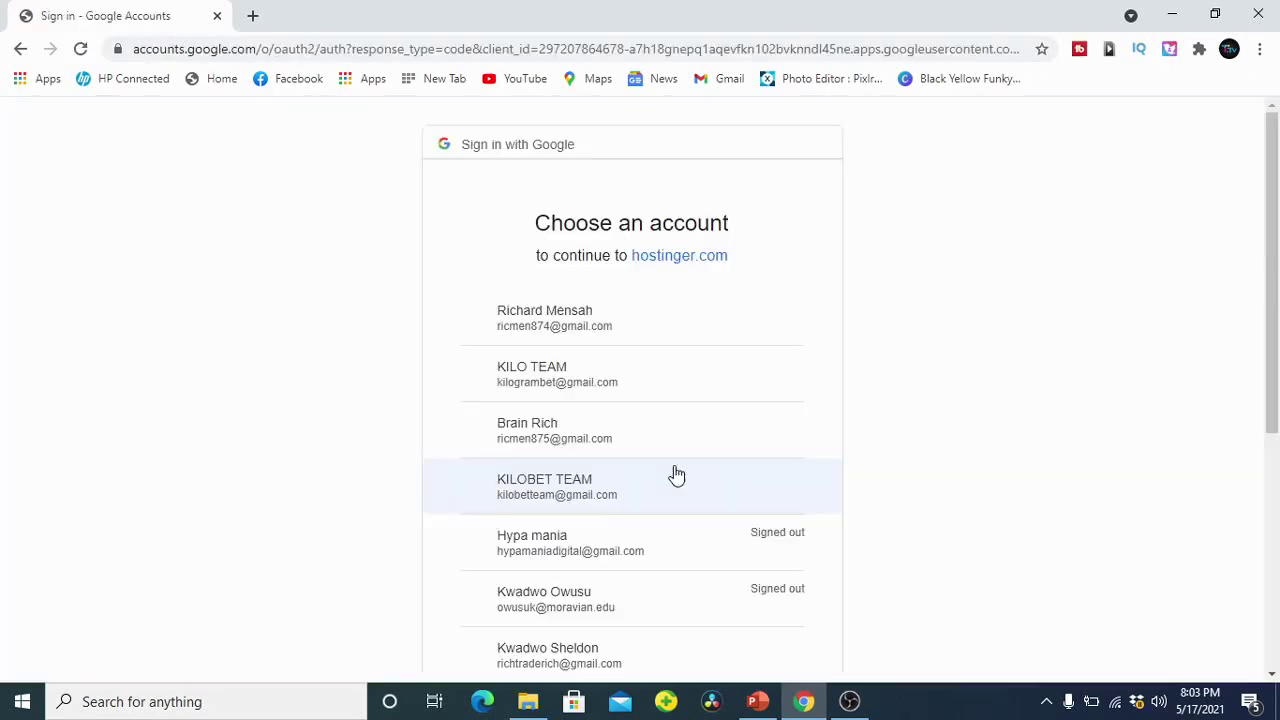
left_click(607, 480)
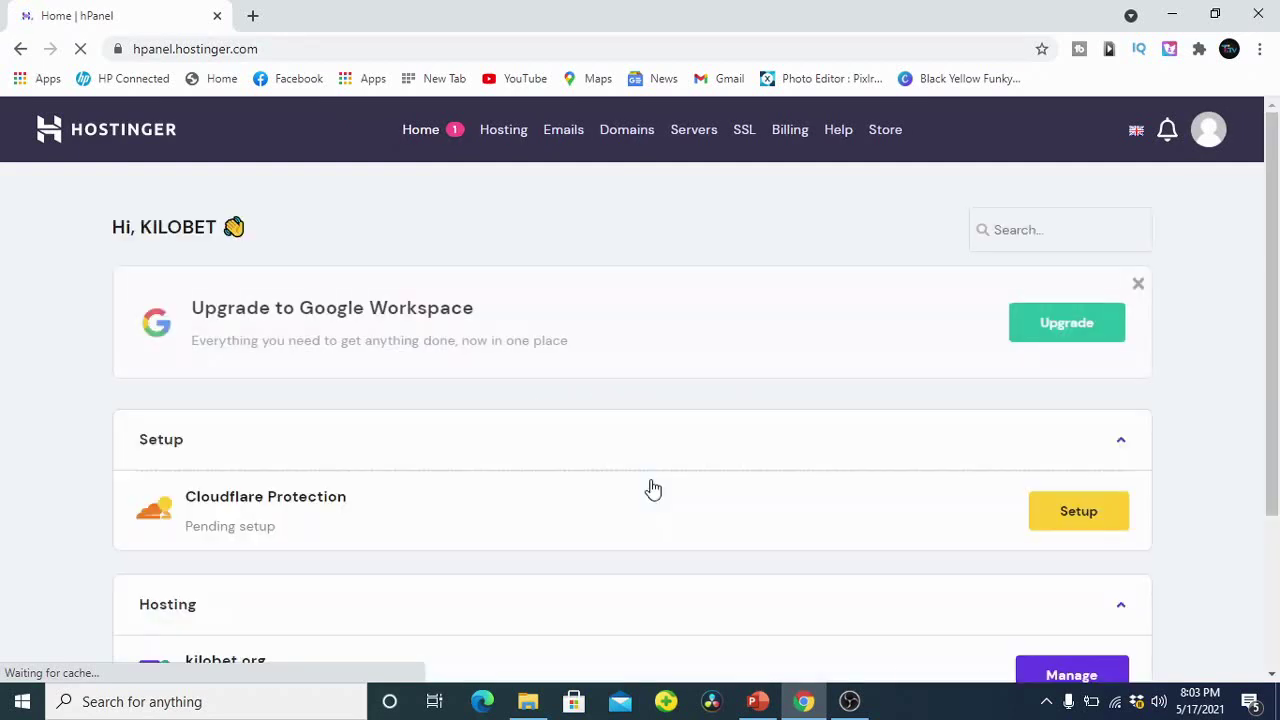
Step: Open Manage for kilobet.org under Hosting and look over its WordPress, Order and Accounts tools
scroll(586, 451, "down", 2)
scroll(588, 452, "up", 2)
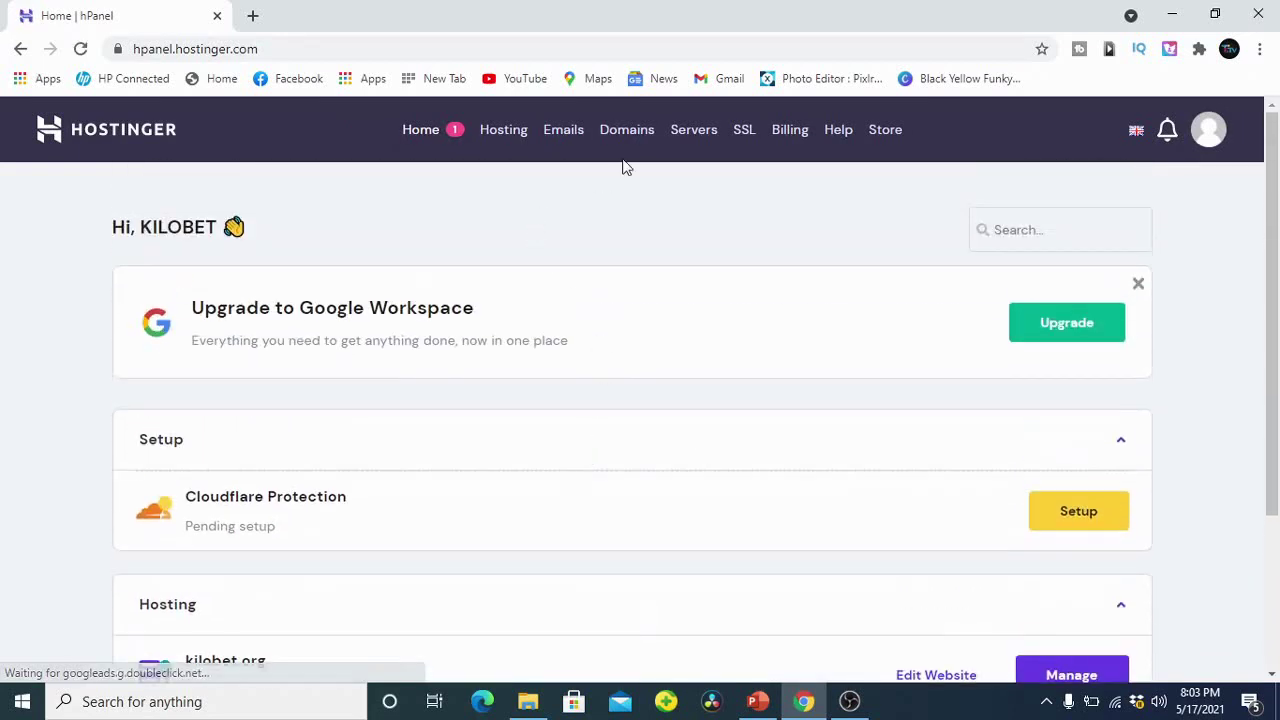
left_click(505, 131)
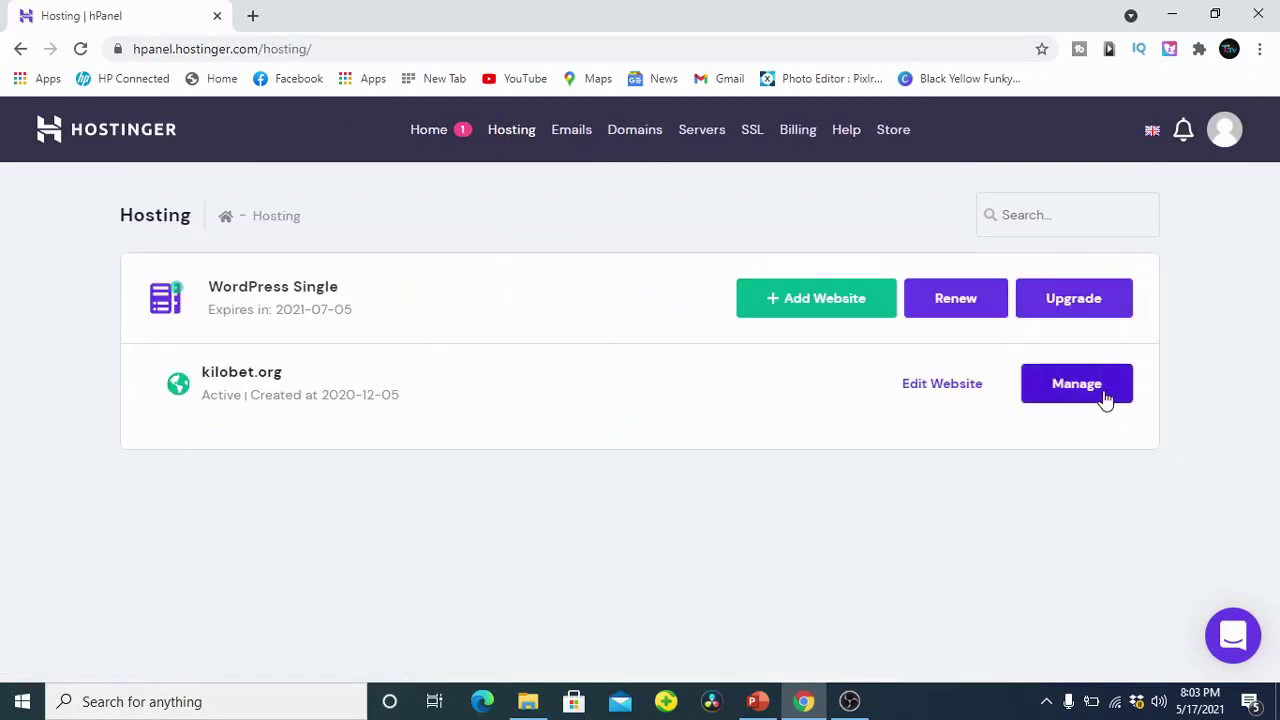
left_click(1100, 398)
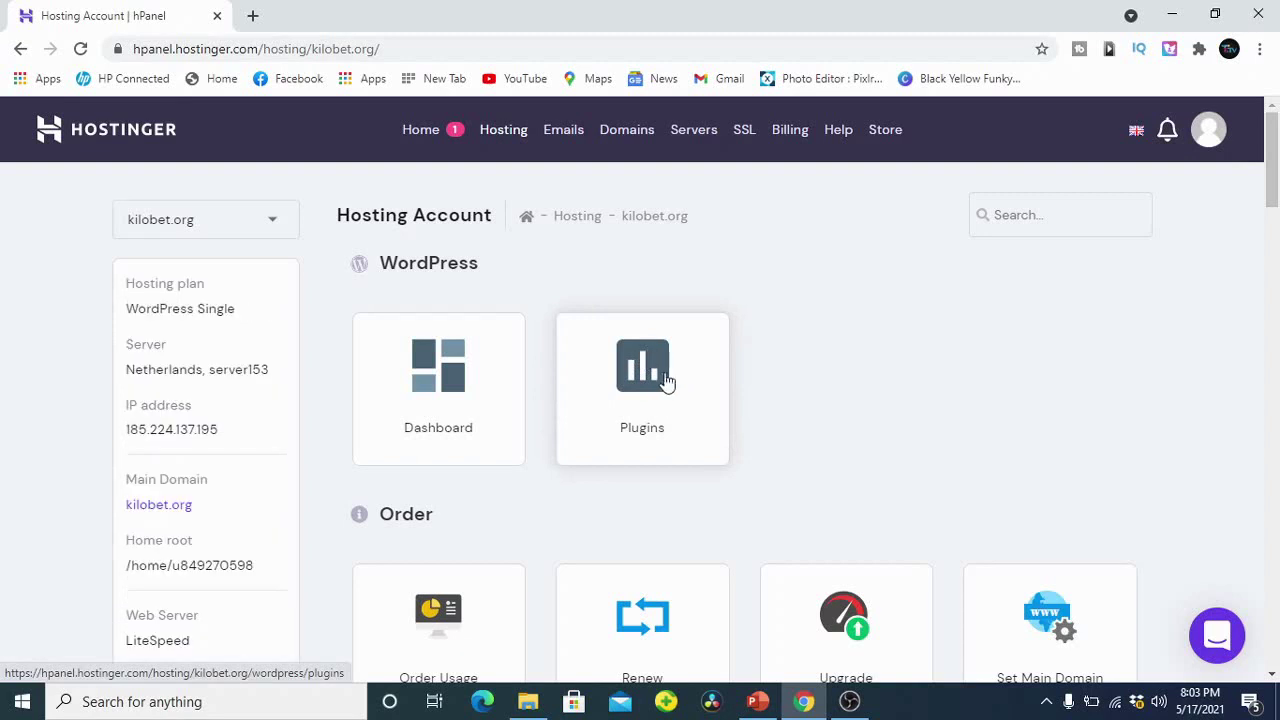
scroll(695, 385, "down", 1)
scroll(493, 360, "up", 1)
scroll(560, 403, "down", 3)
scroll(463, 371, "up", 3)
scroll(527, 430, "down", 6)
scroll(1037, 417, "down", 8)
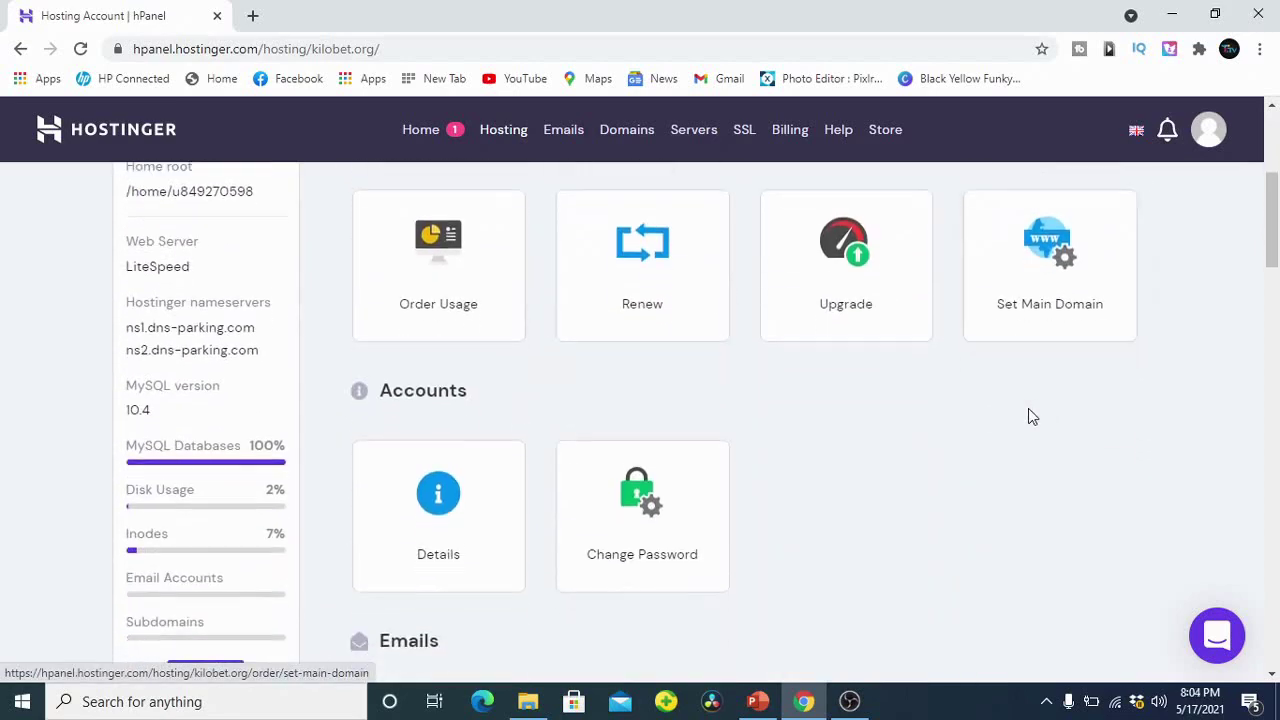
scroll(751, 400, "up", 10)
scroll(755, 400, "up", 2)
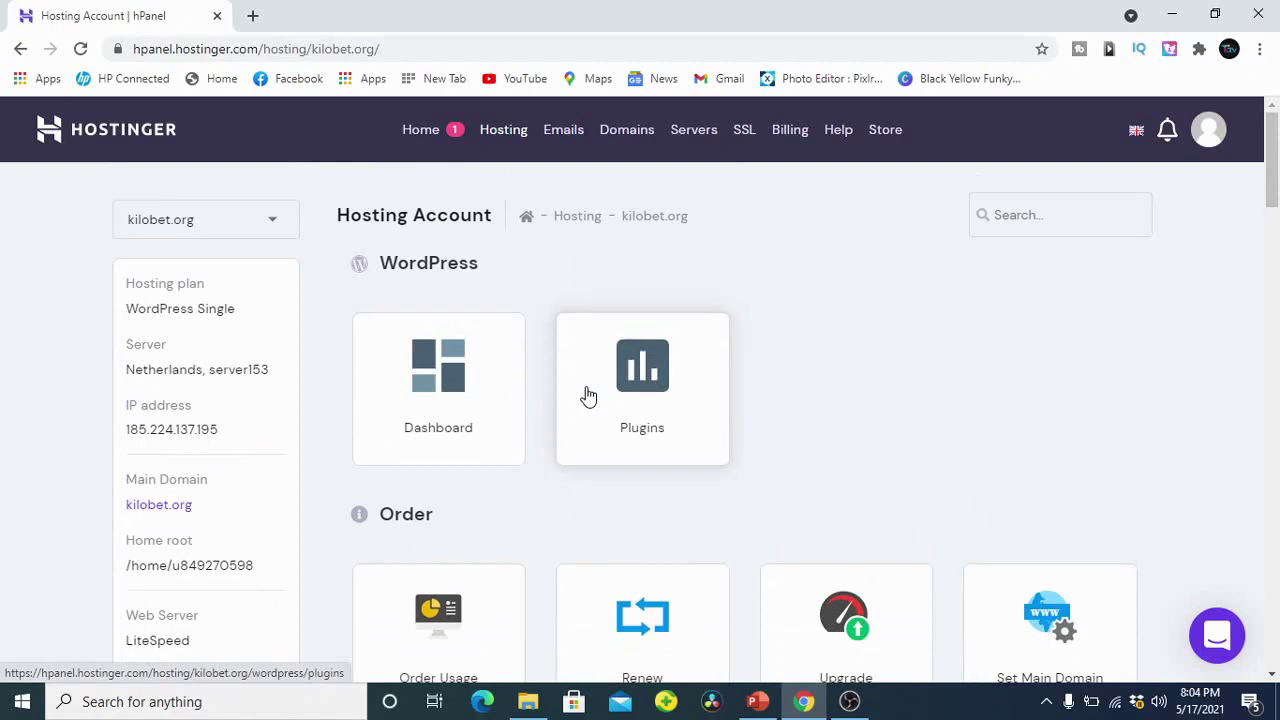
left_click(757, 701)
Step: Show slide 7, 'Installing Local Host', of the WEBSITE TUTORIALS-BASICS presentation, then minimise it
scroll(100, 480, "down", 1)
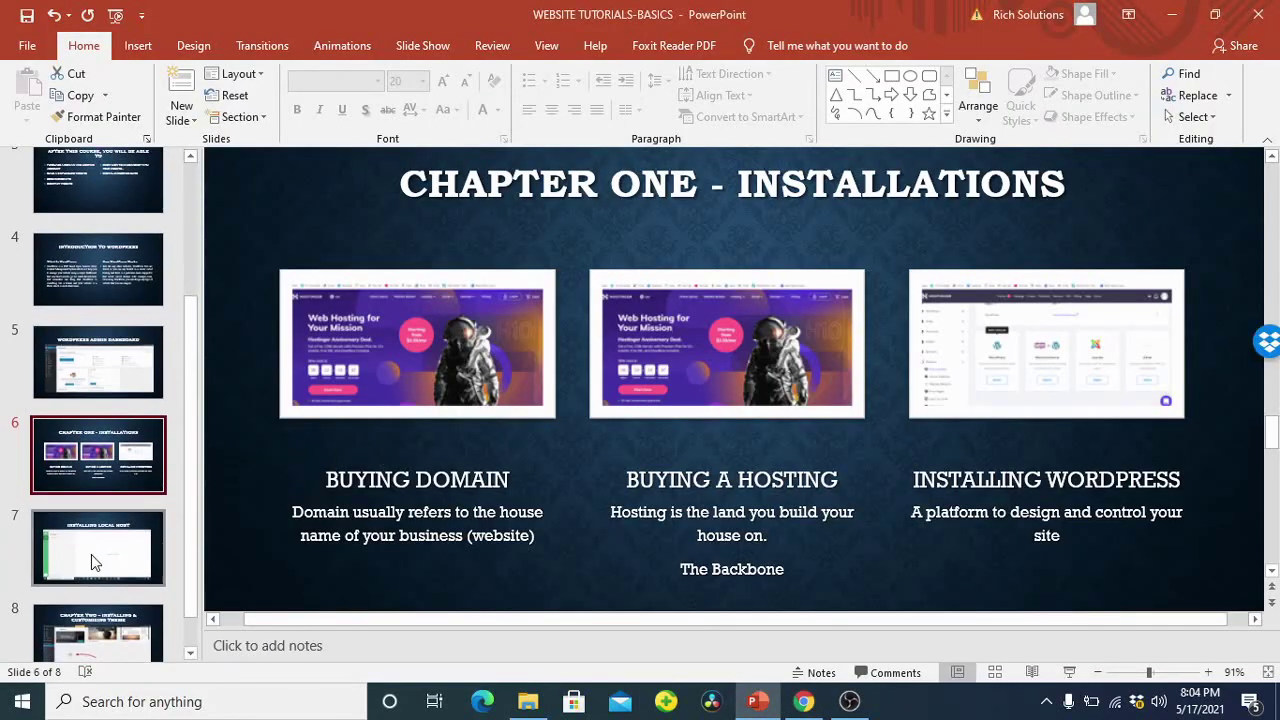
left_click(91, 554)
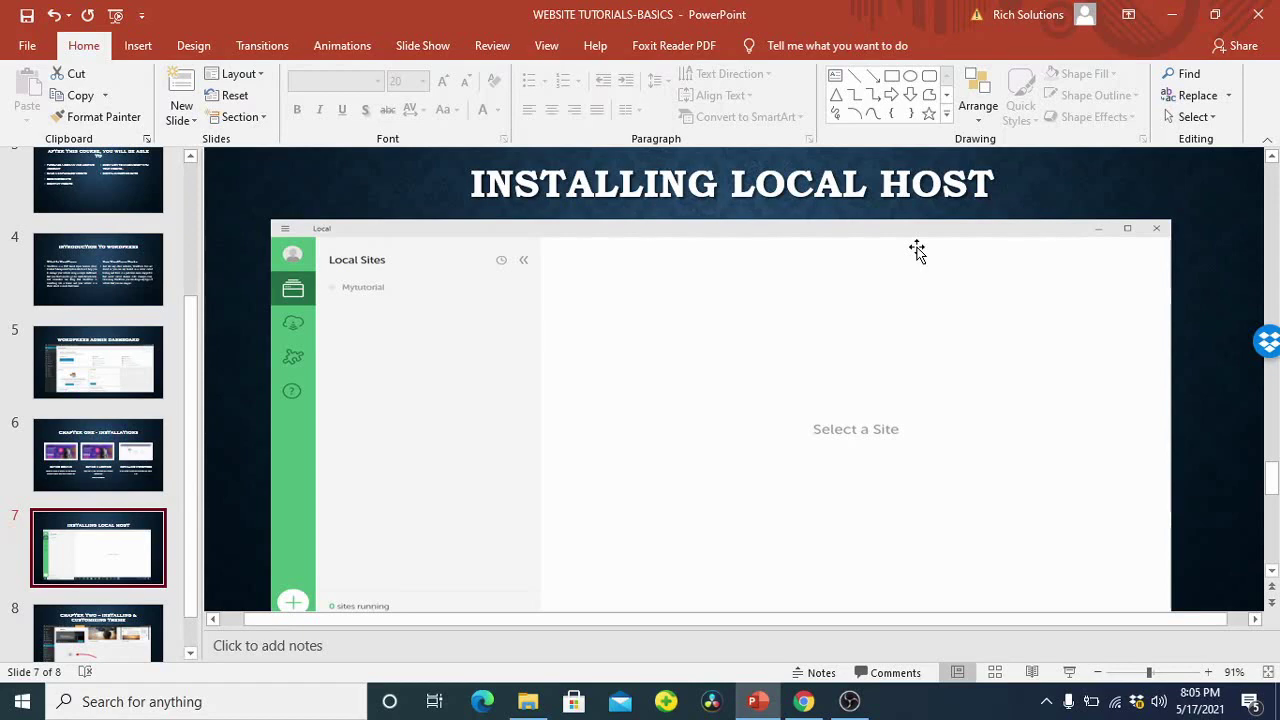
left_click(1171, 14)
Step: Minimise the browser, OBS and File Explorer windows and launch Local from the desktop icon
left_click(1171, 14)
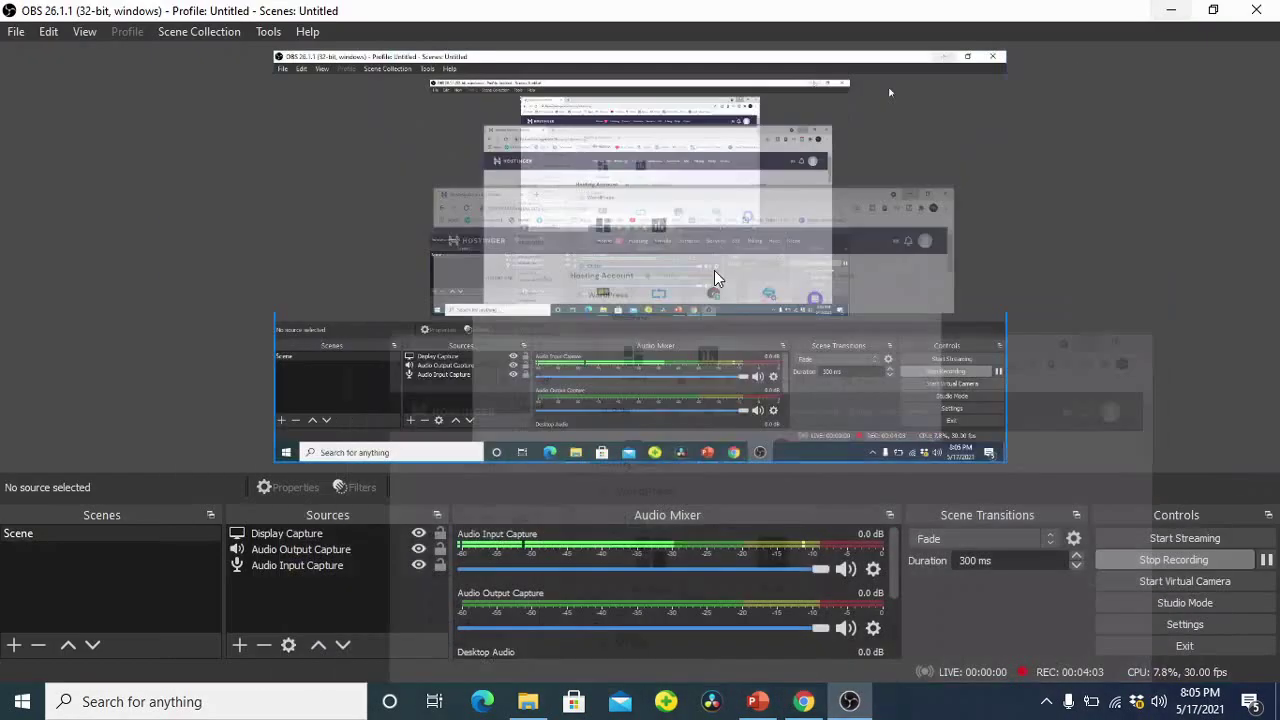
left_click(1171, 11)
left_click(1166, 11)
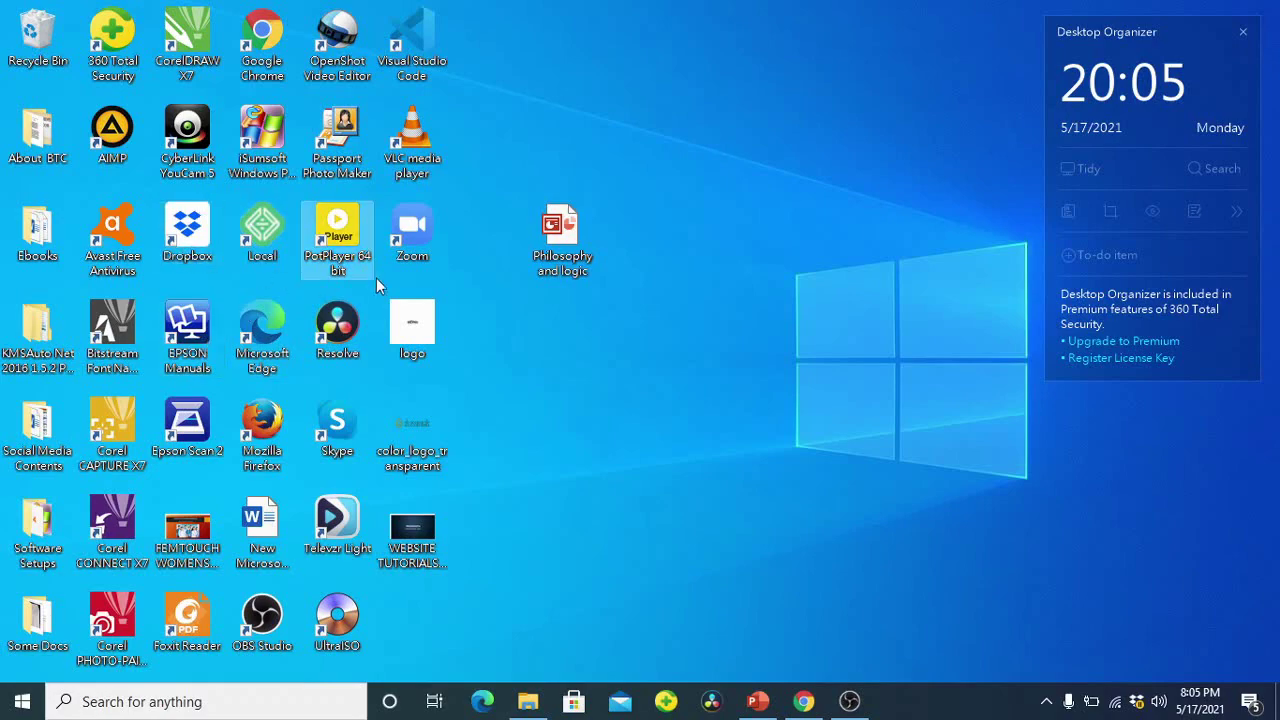
double_click(263, 232)
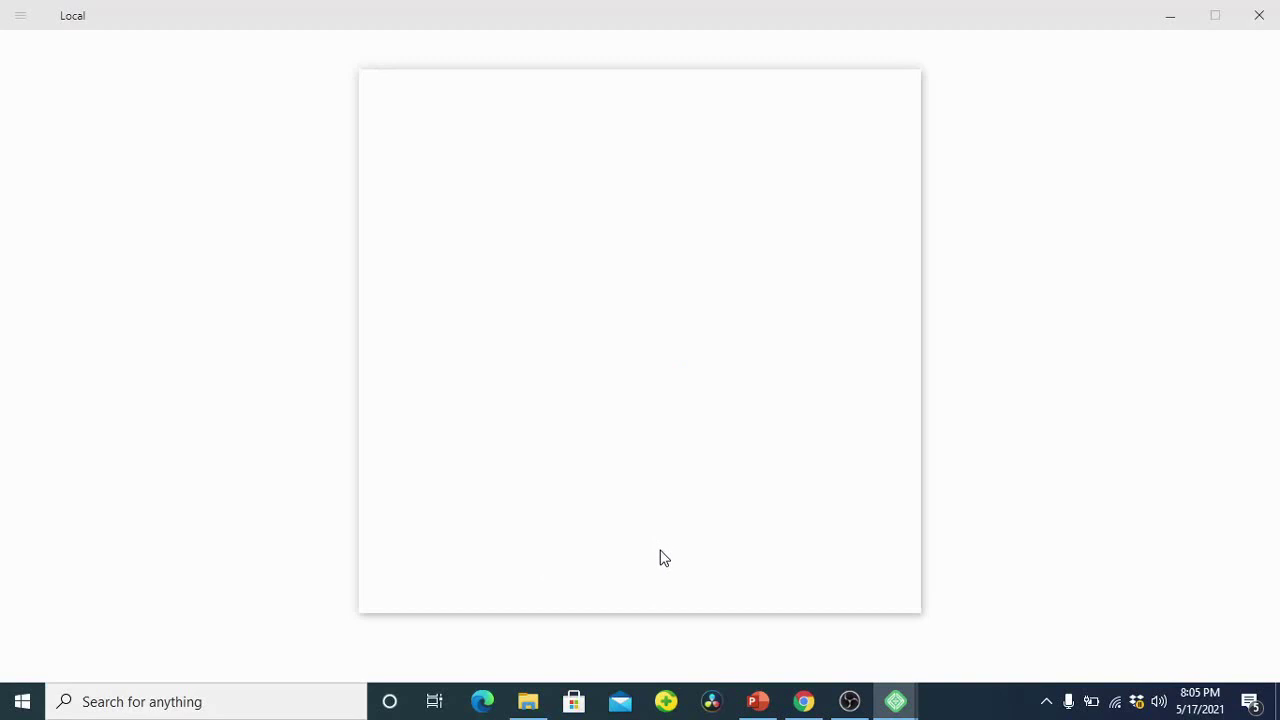
Step: Postpone Local's update with Remind Me Later and start the Add Local Site wizard
left_click(649, 552)
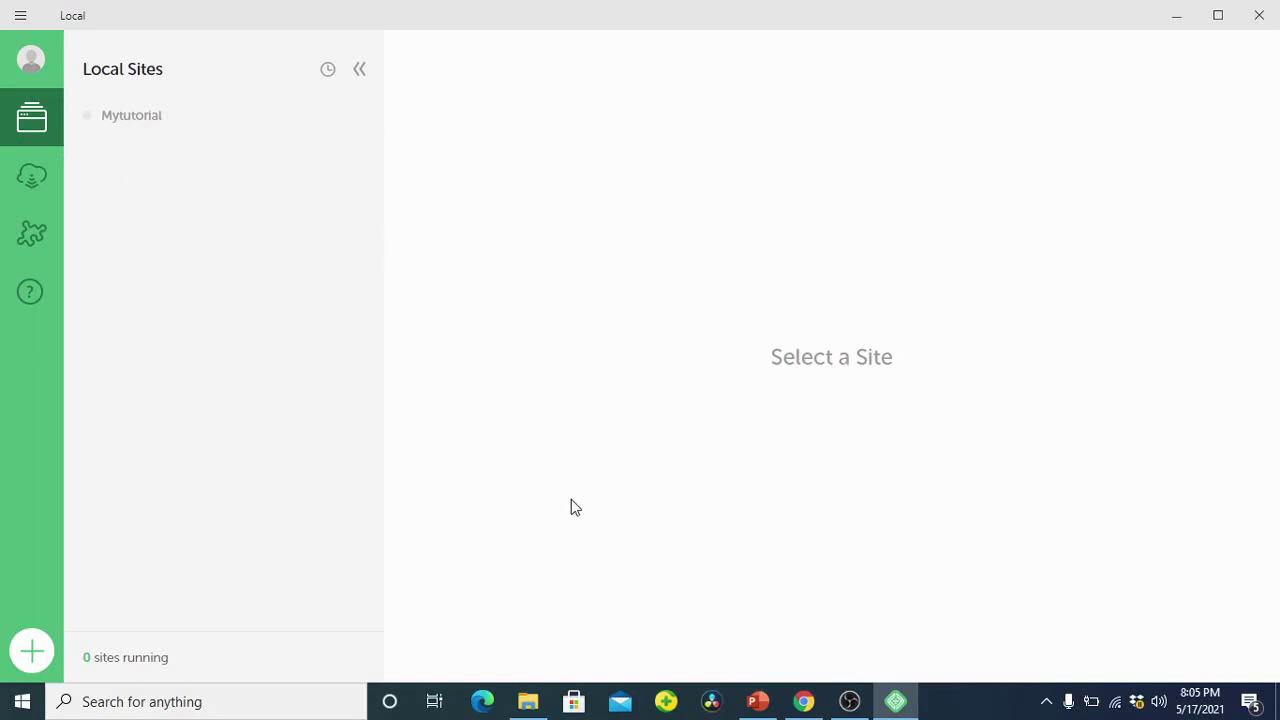
left_click(33, 657)
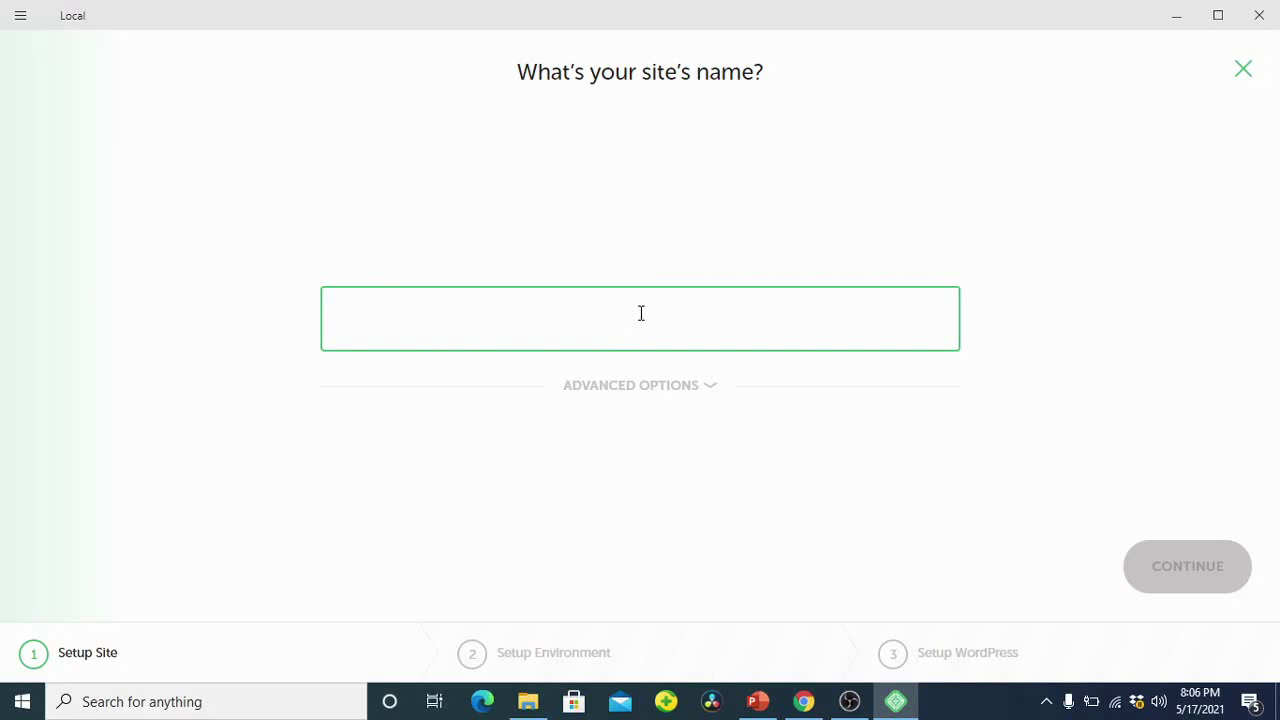
Step: Name the new site THERICHBLOG and continue with the Preferred environment
type("THERICH")
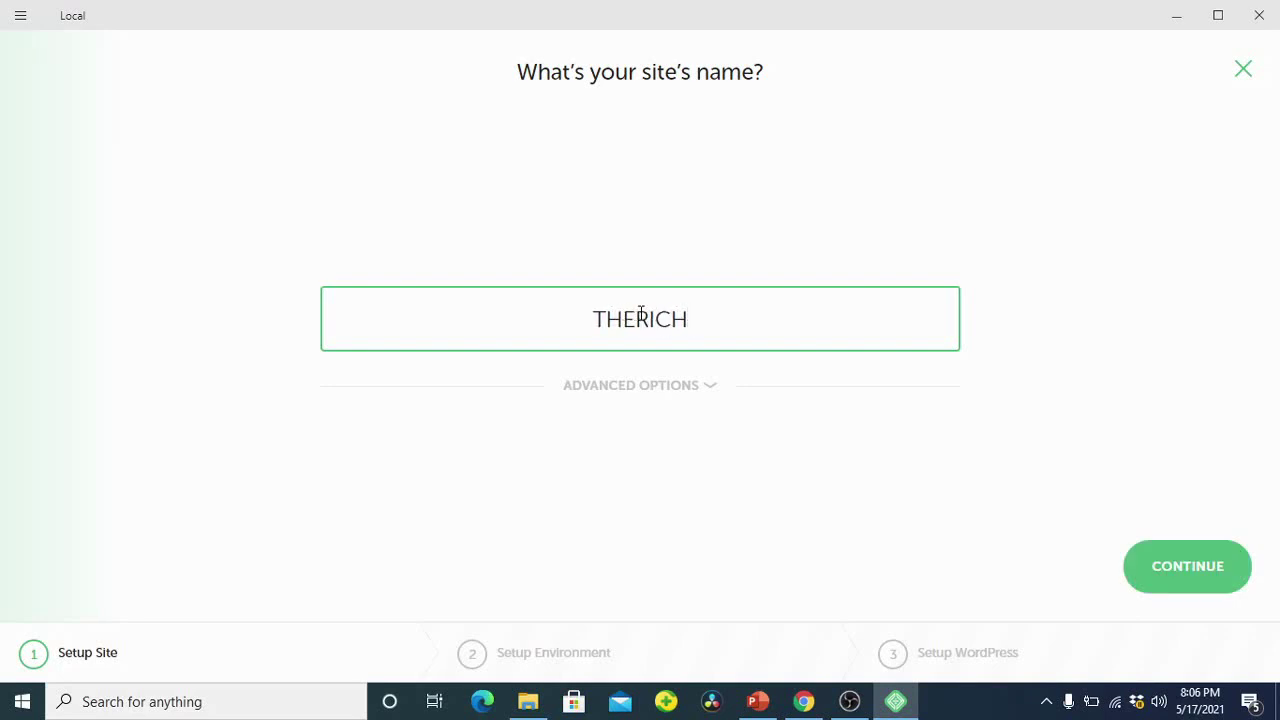
type("BLOG")
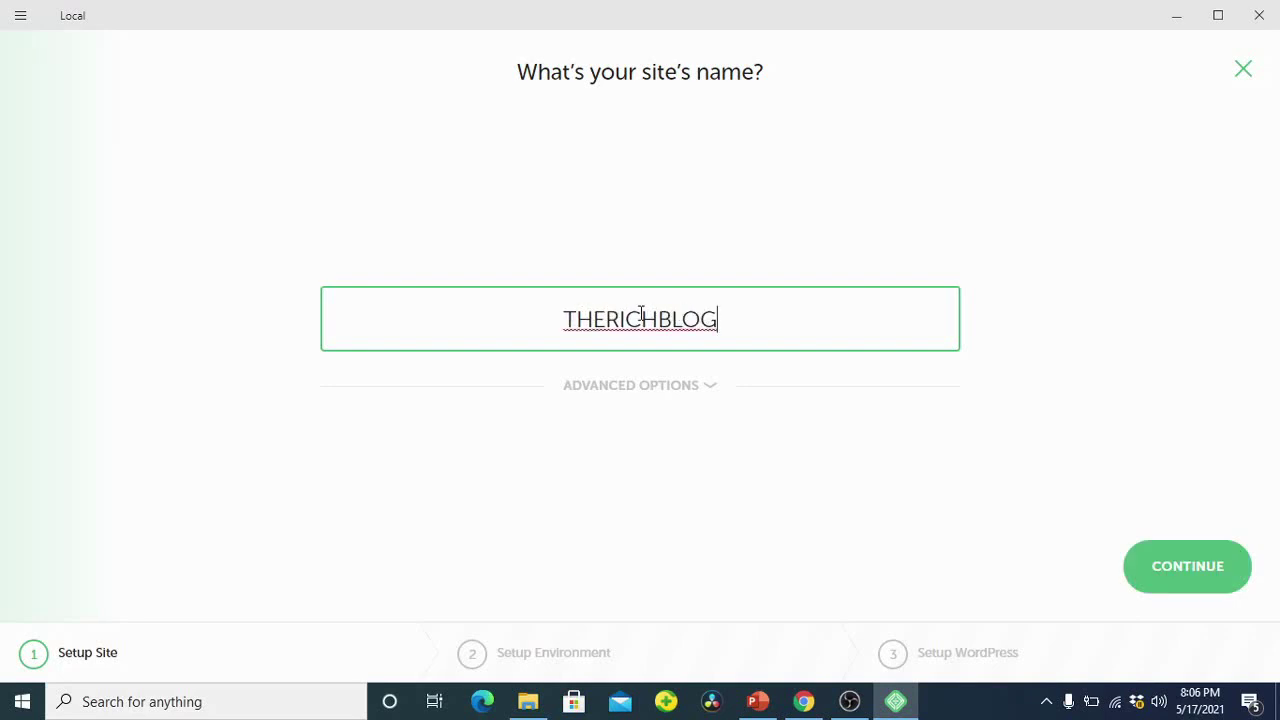
left_click(1160, 545)
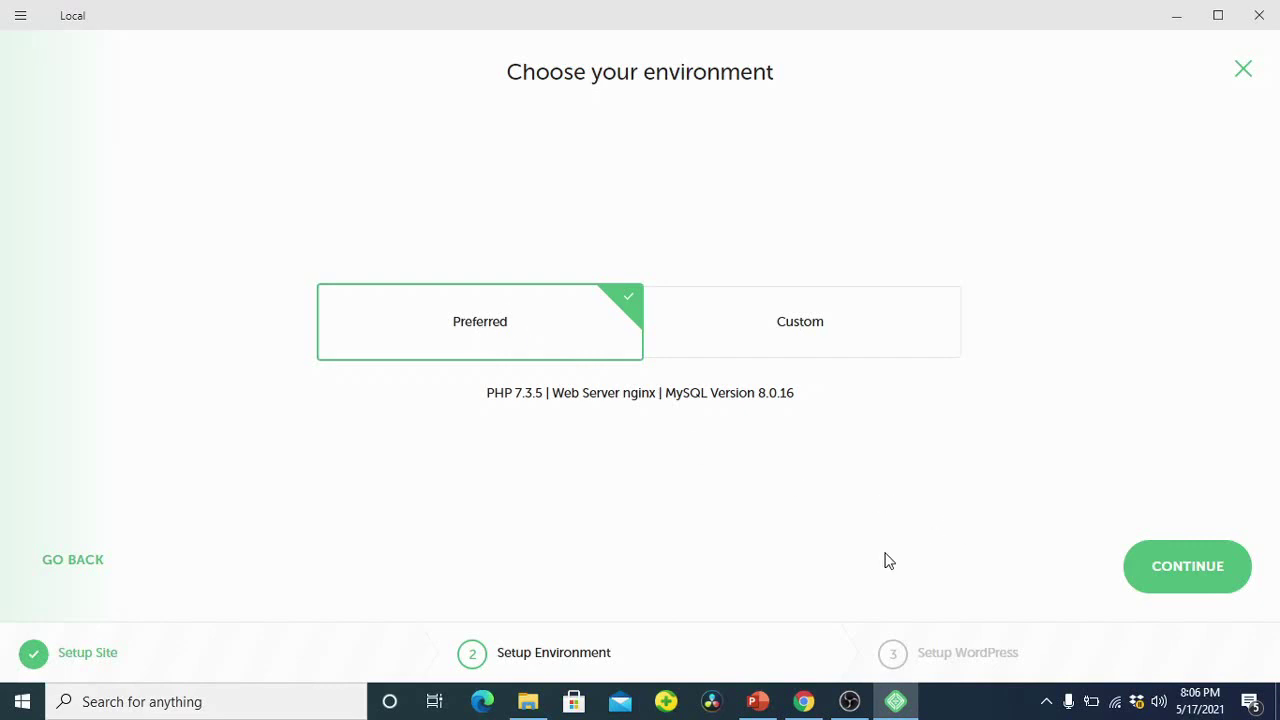
left_click(1150, 577)
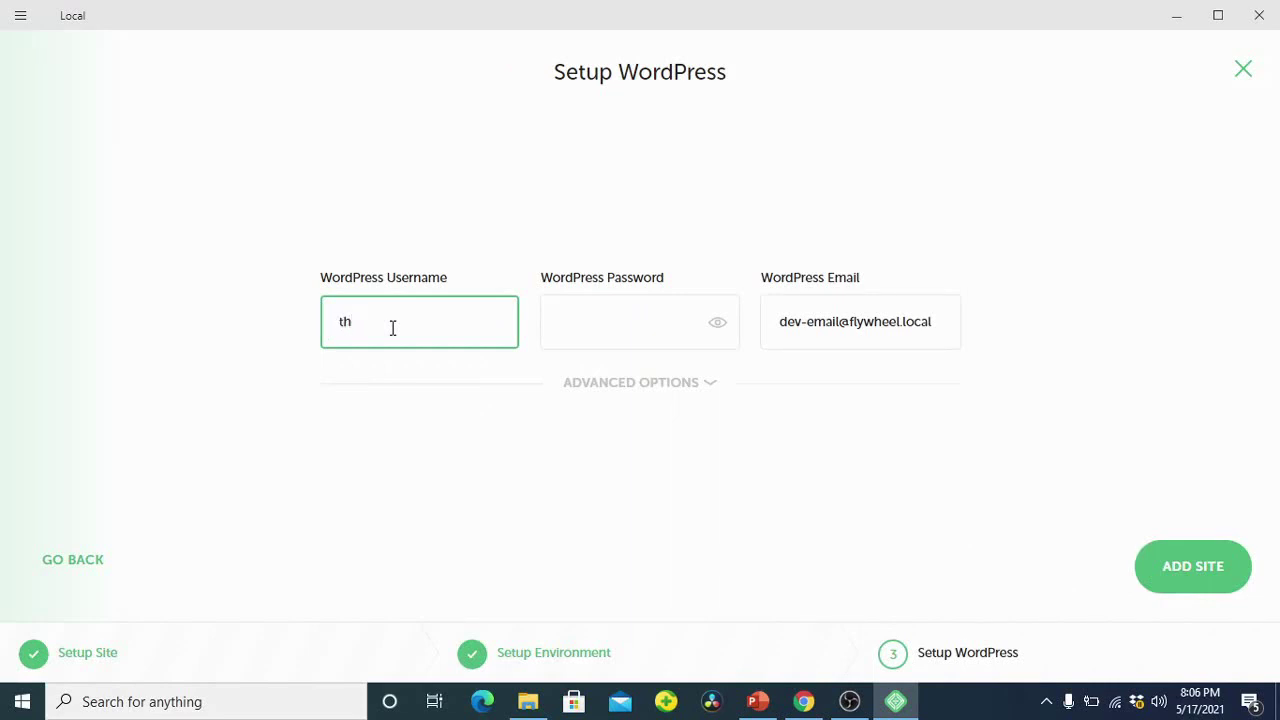
Step: Enter the WordPress admin username and password, then select the default WordPress email address
type("erichblog")
left_click(594, 322)
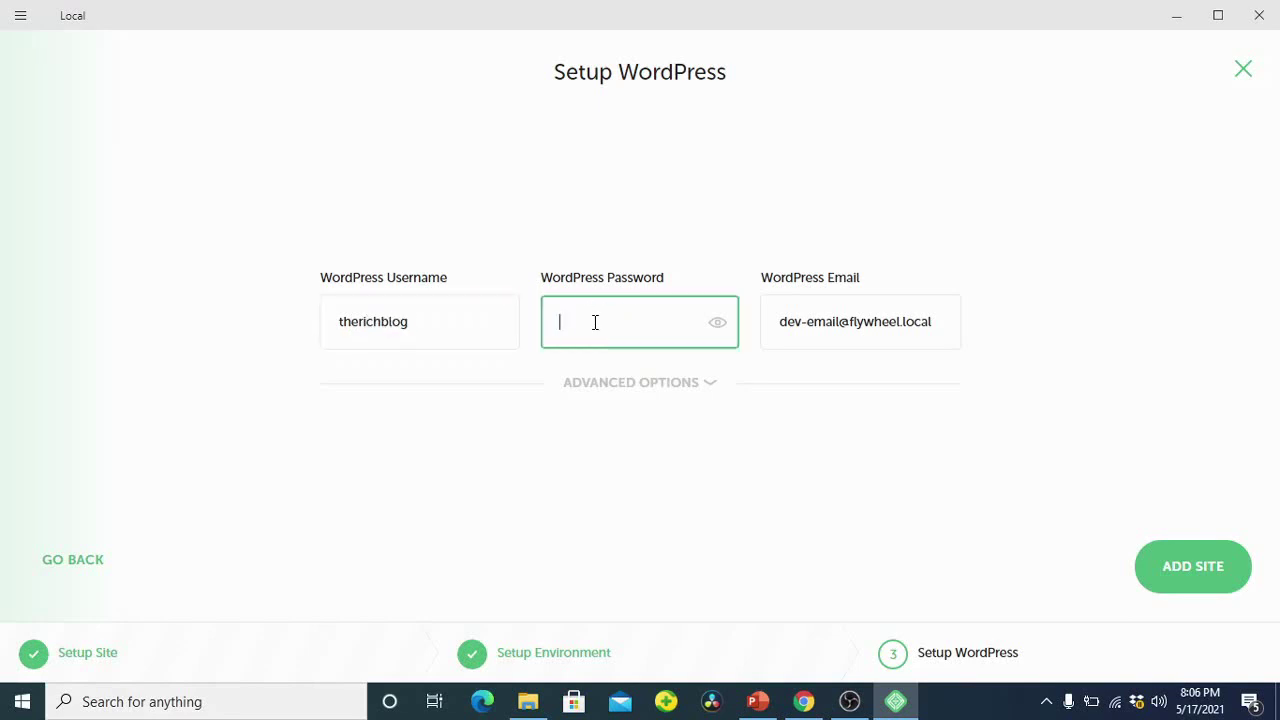
type("••••")
key("BackSpace")
key("BackSpace")
key("BackSpace")
key("BackSpace")
left_click(716, 324)
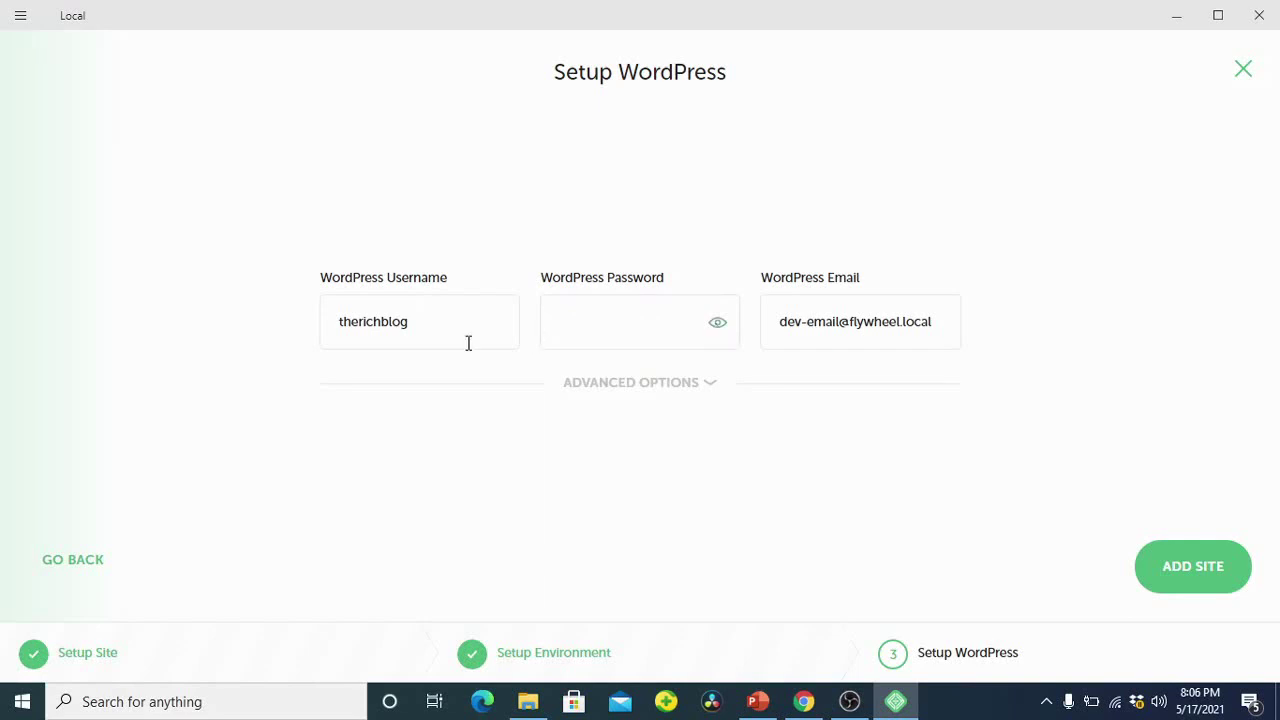
left_click(587, 324)
type("therich")
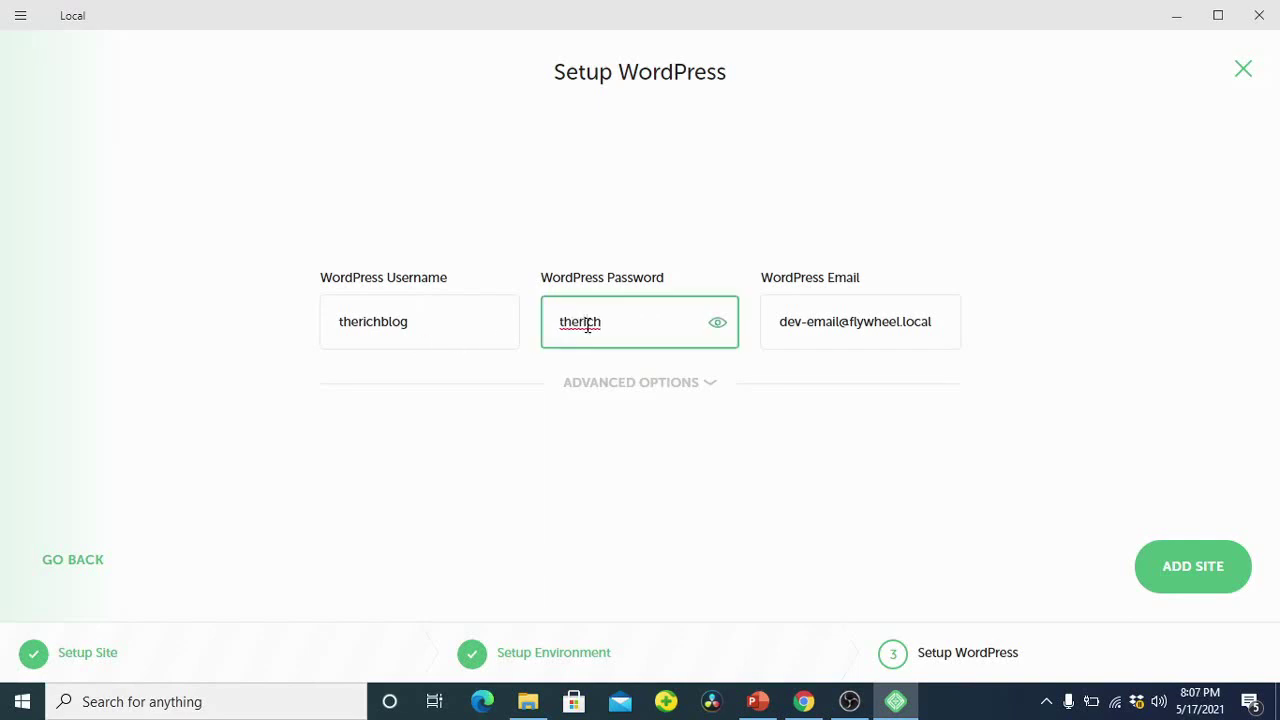
type("blog")
key("ctrl+a")
left_click(812, 322)
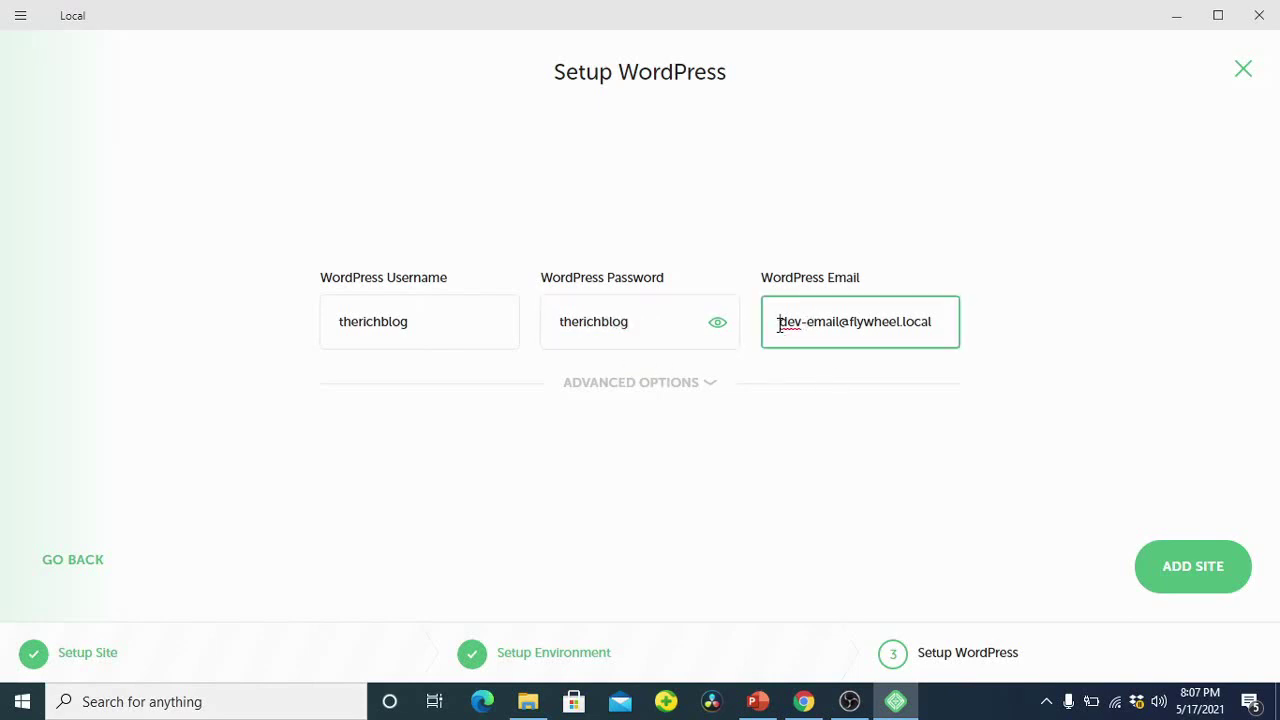
left_click_drag(779, 323, 951, 320)
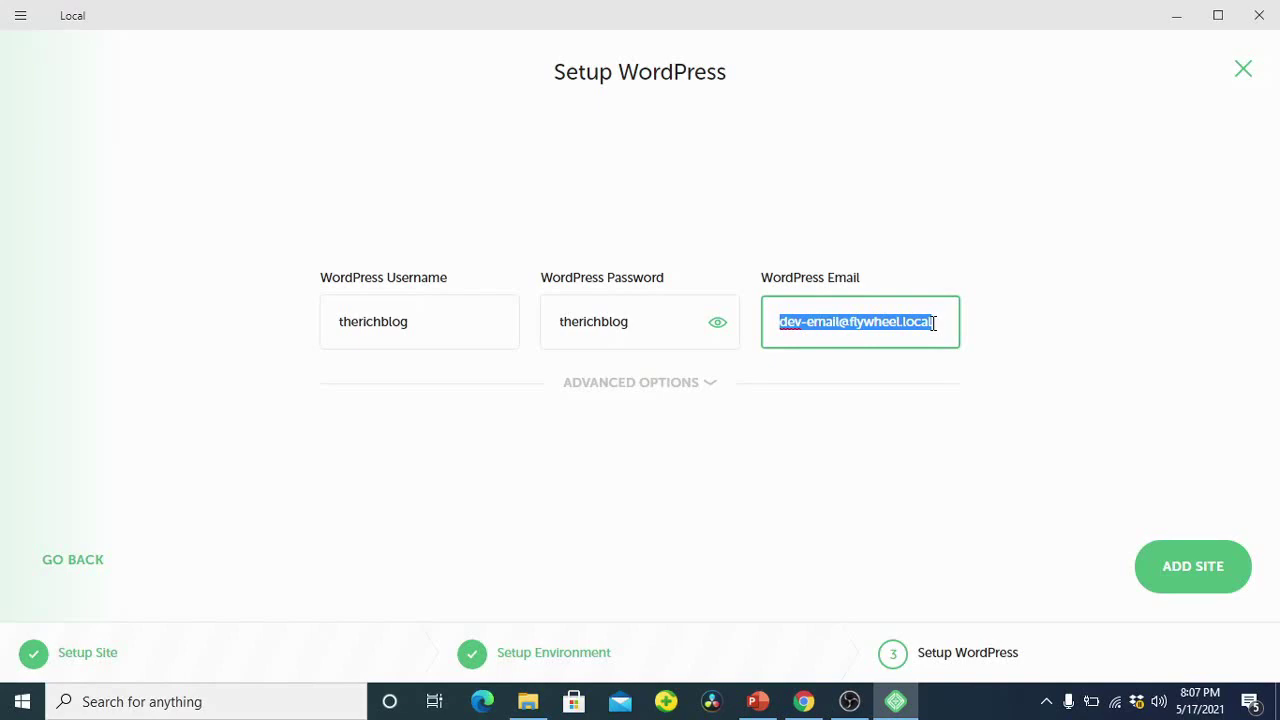
Step: In Chrome, open a new tab and switch to a different Google account
left_click(803, 701)
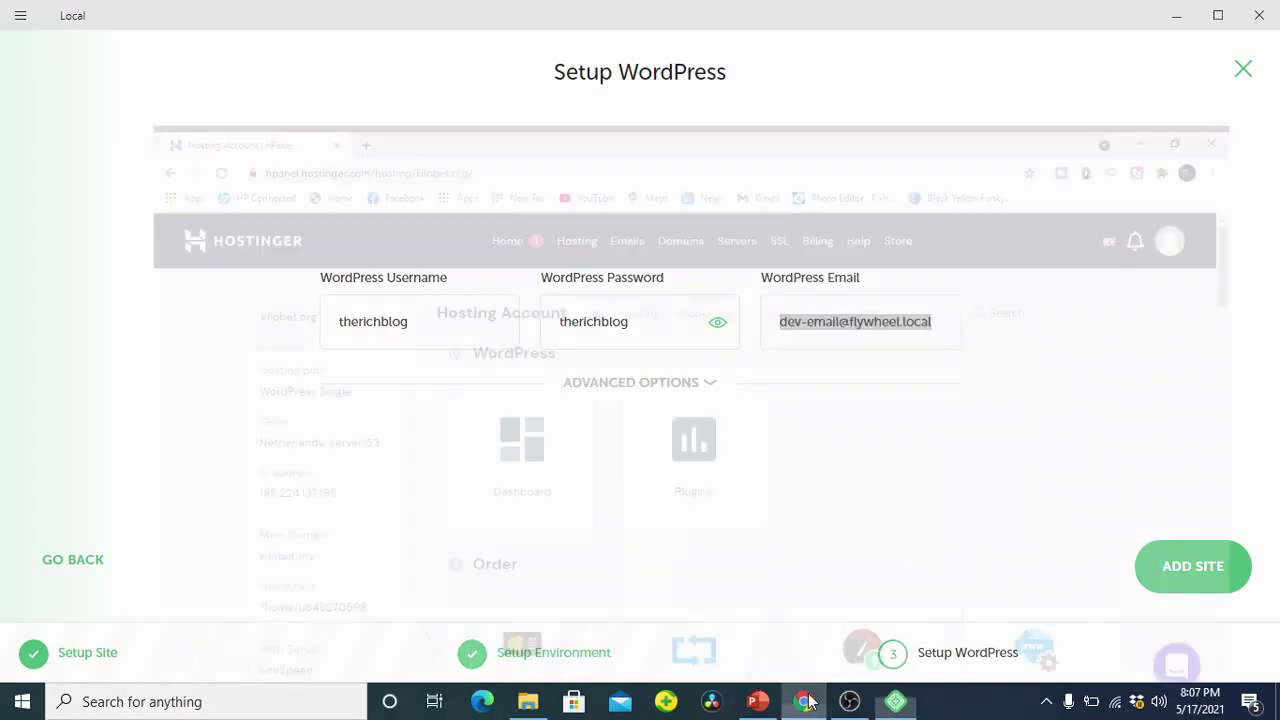
left_click(253, 16)
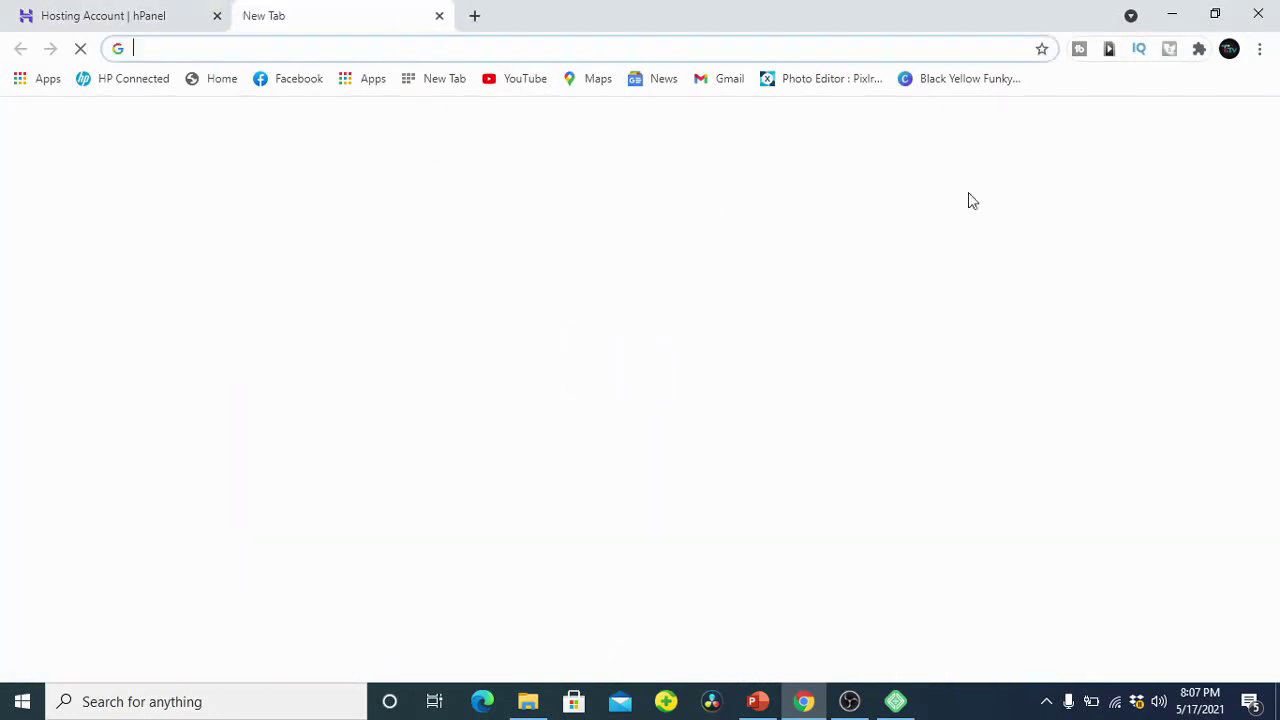
left_click(1247, 128)
scroll(1117, 323, "down", 3)
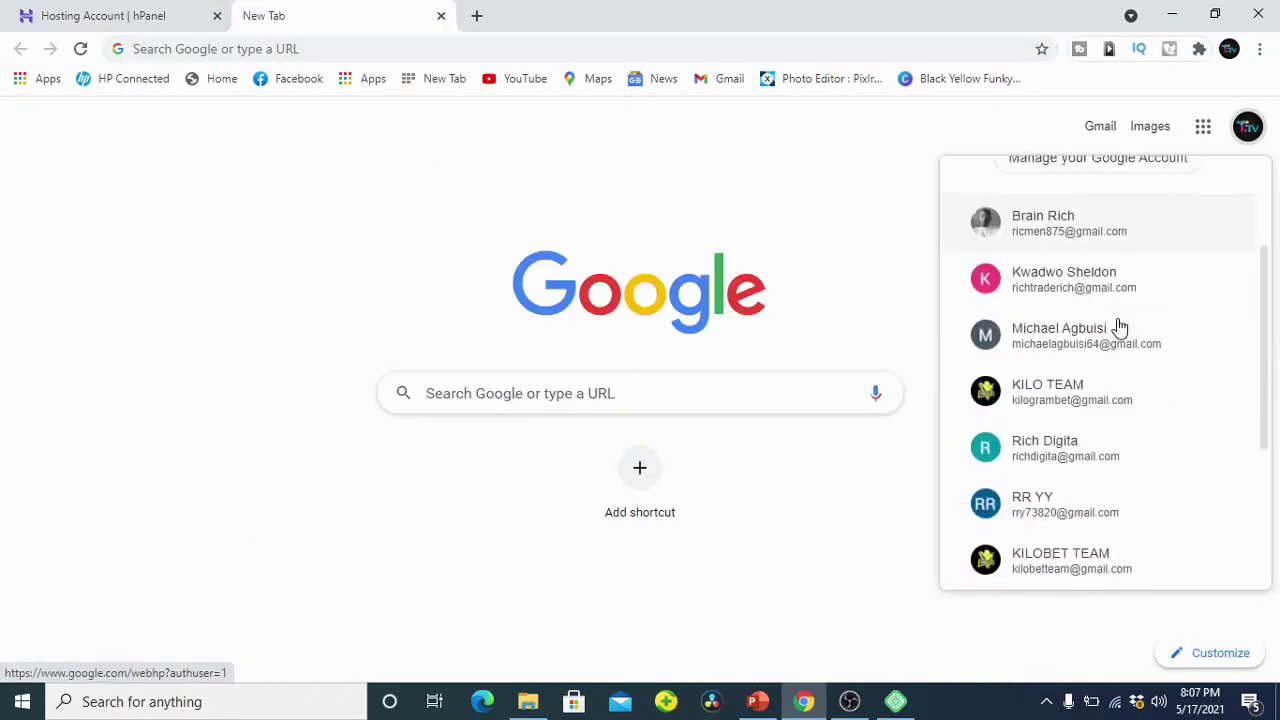
left_click(1090, 495)
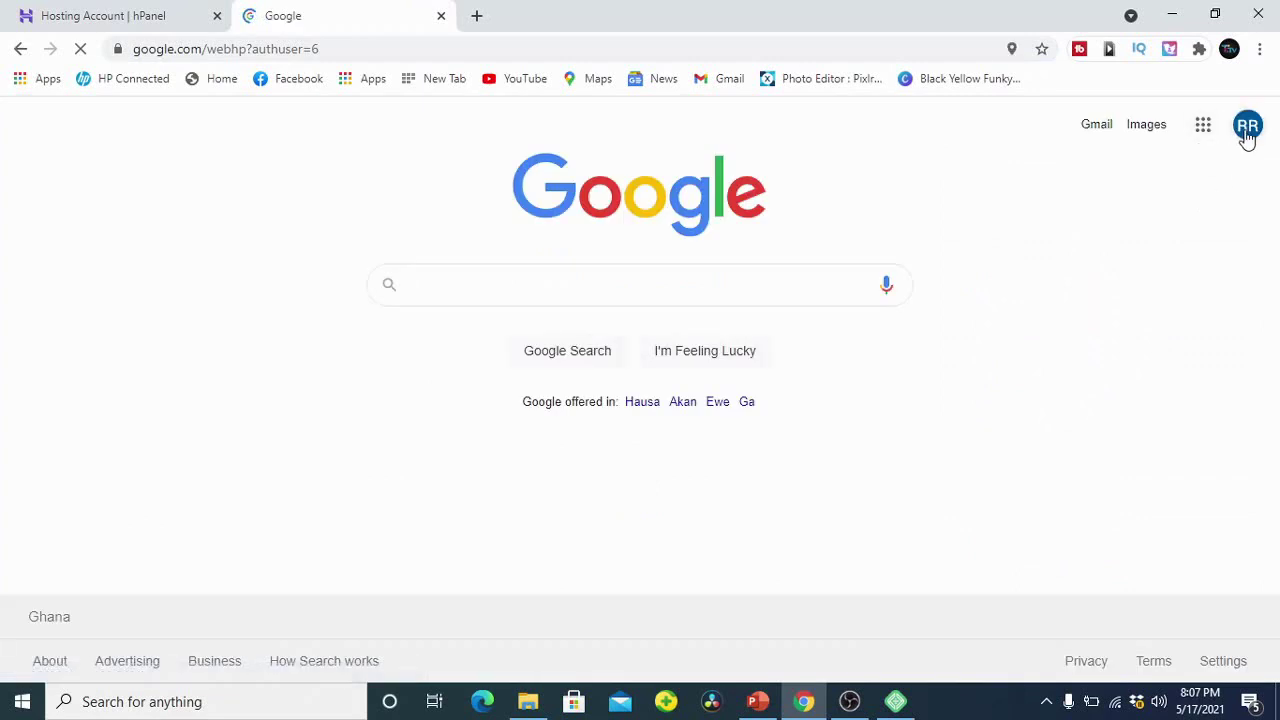
Step: Copy that Google account's e-mail address from its account panel and return to Local
left_click(1247, 130)
left_click_drag(1153, 297, 1031, 297)
right_click(1065, 298)
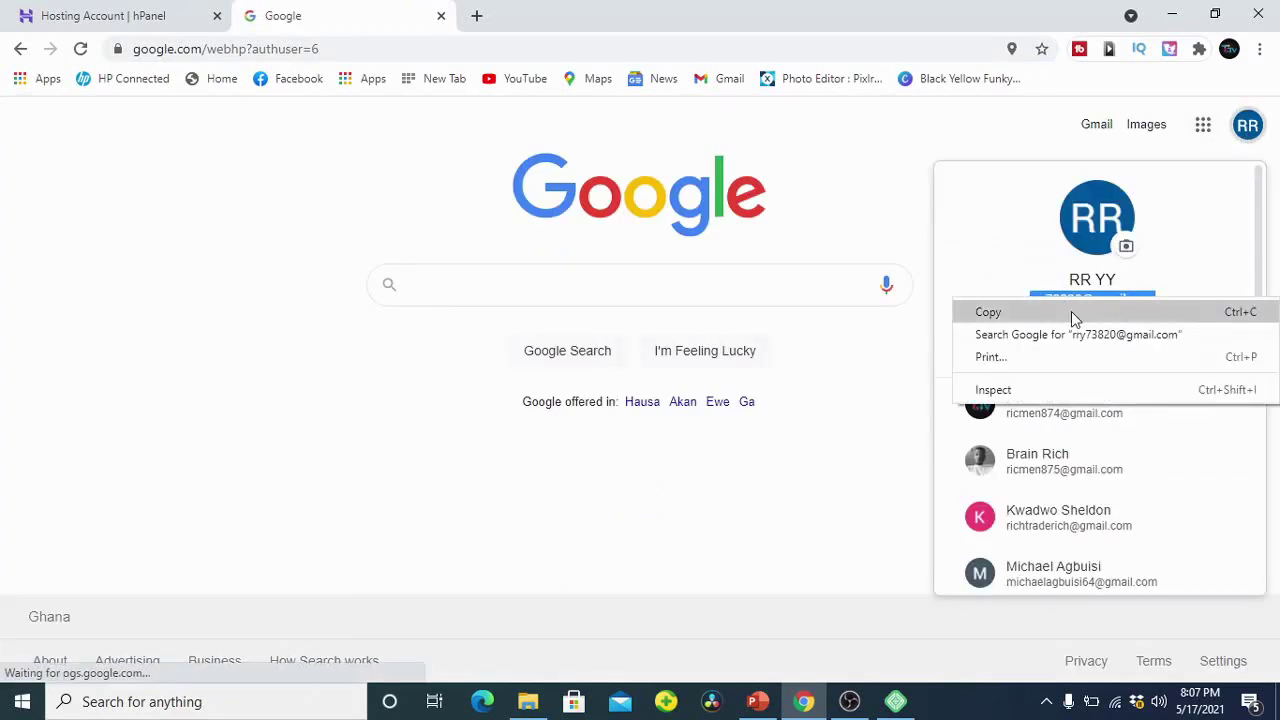
left_click(1070, 312)
left_click(895, 701)
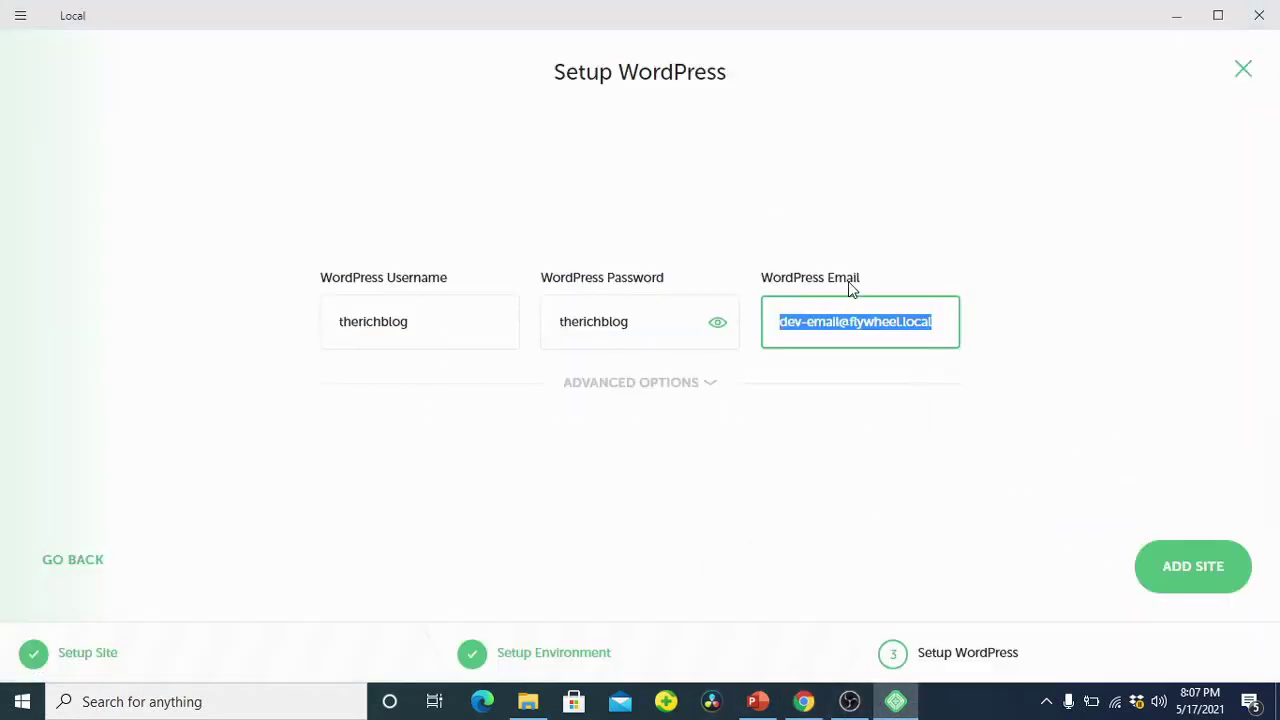
Step: Paste the copied e-mail, add the THERICHBLOG site, and accept the dependency warning and hosts-file change
key("ctrl+v")
left_click(1210, 570)
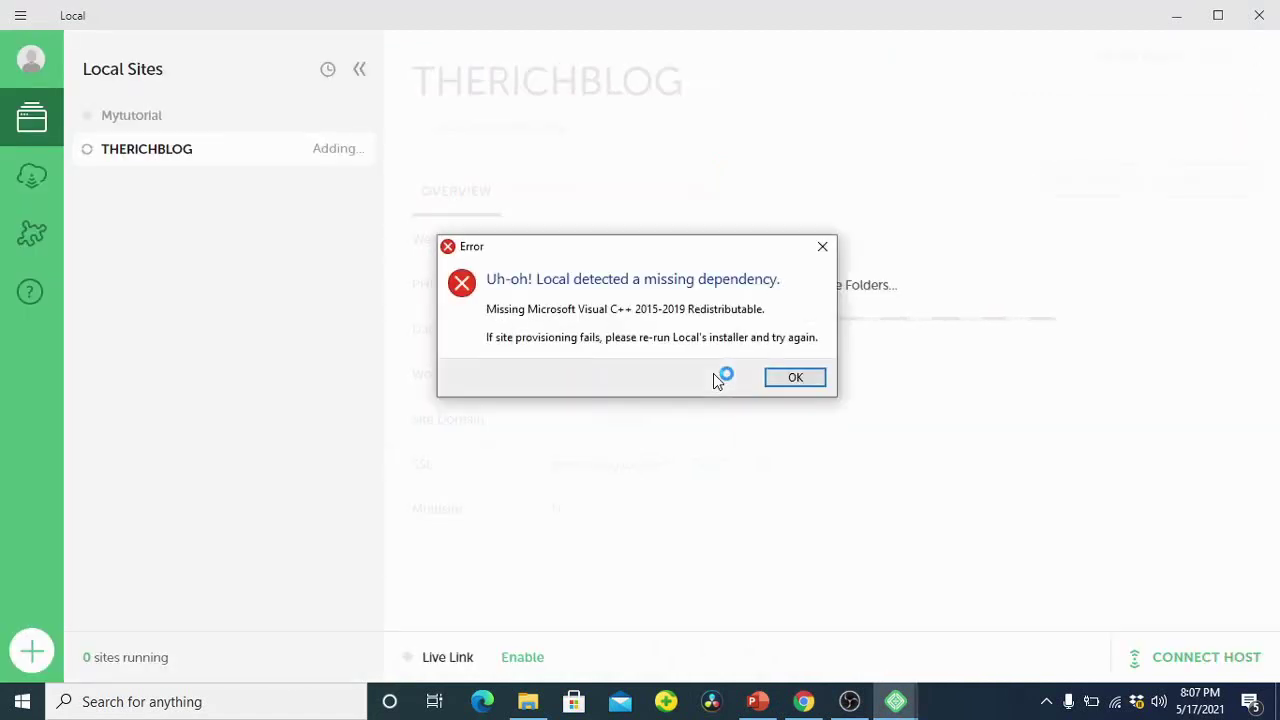
left_click(778, 380)
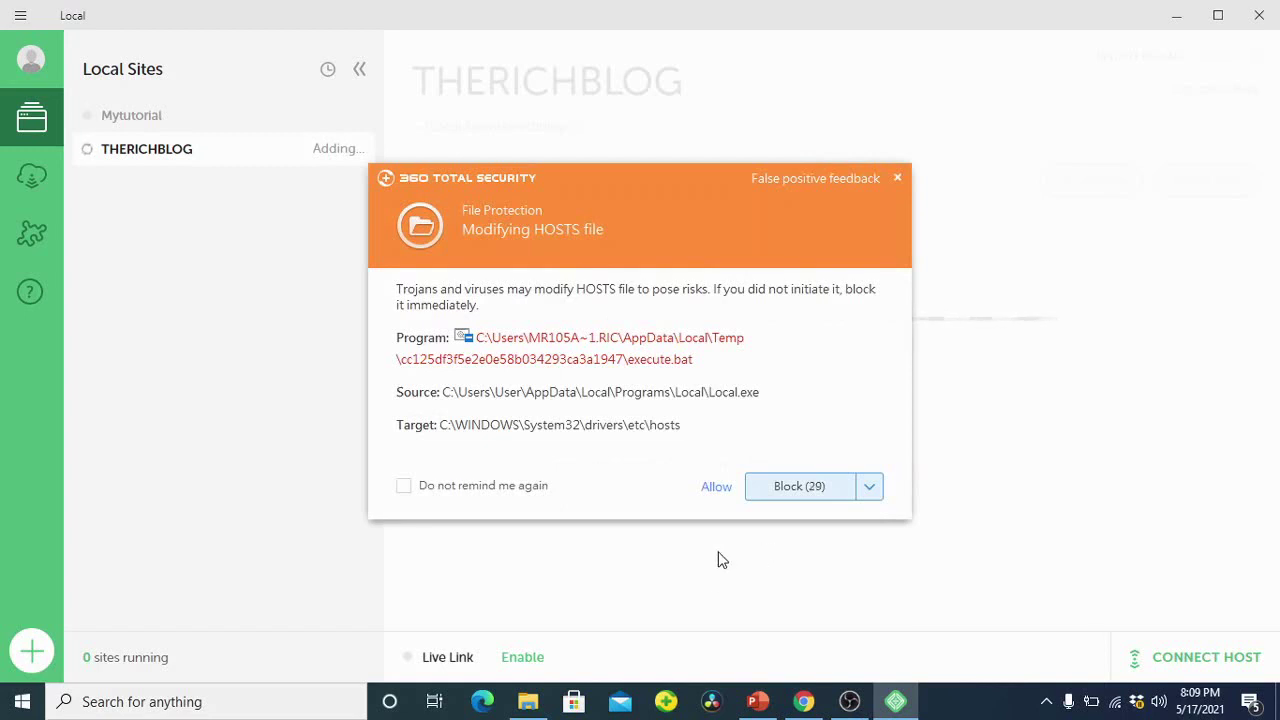
left_click(726, 490)
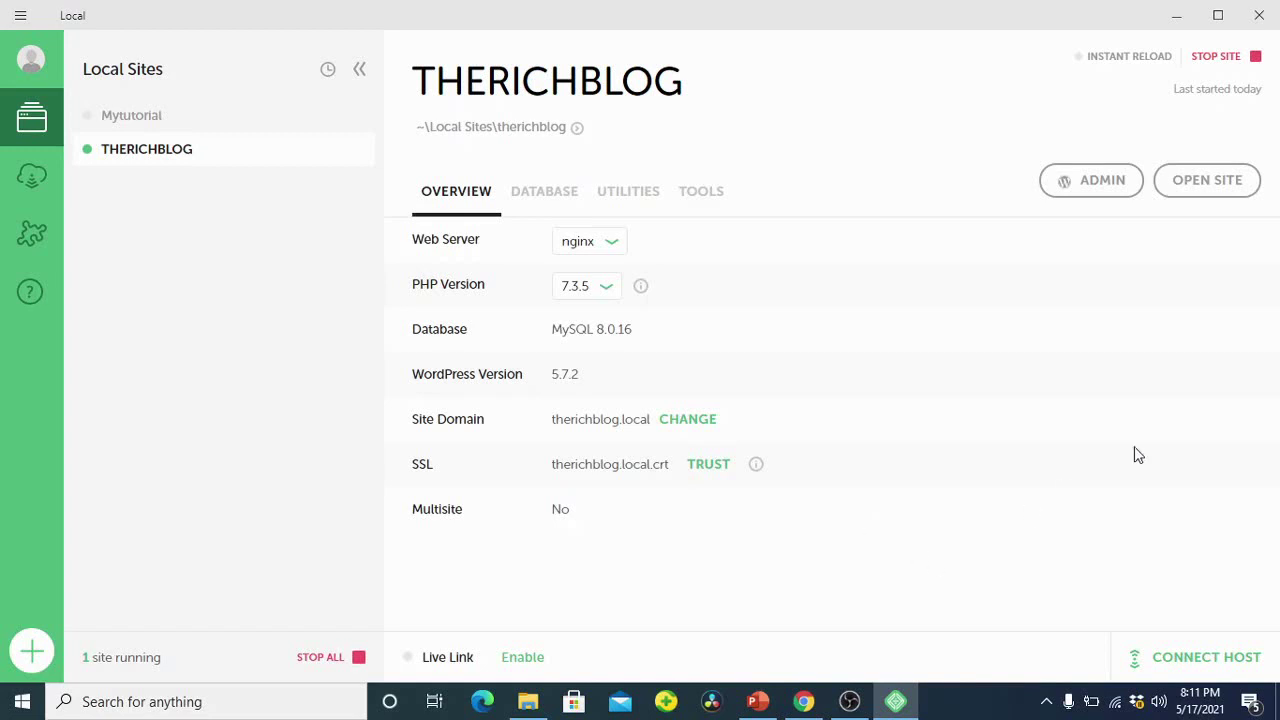
Step: Open THERICHBLOG in Edge, scroll through its Hello world! front page, then return to Local
left_click(1205, 196)
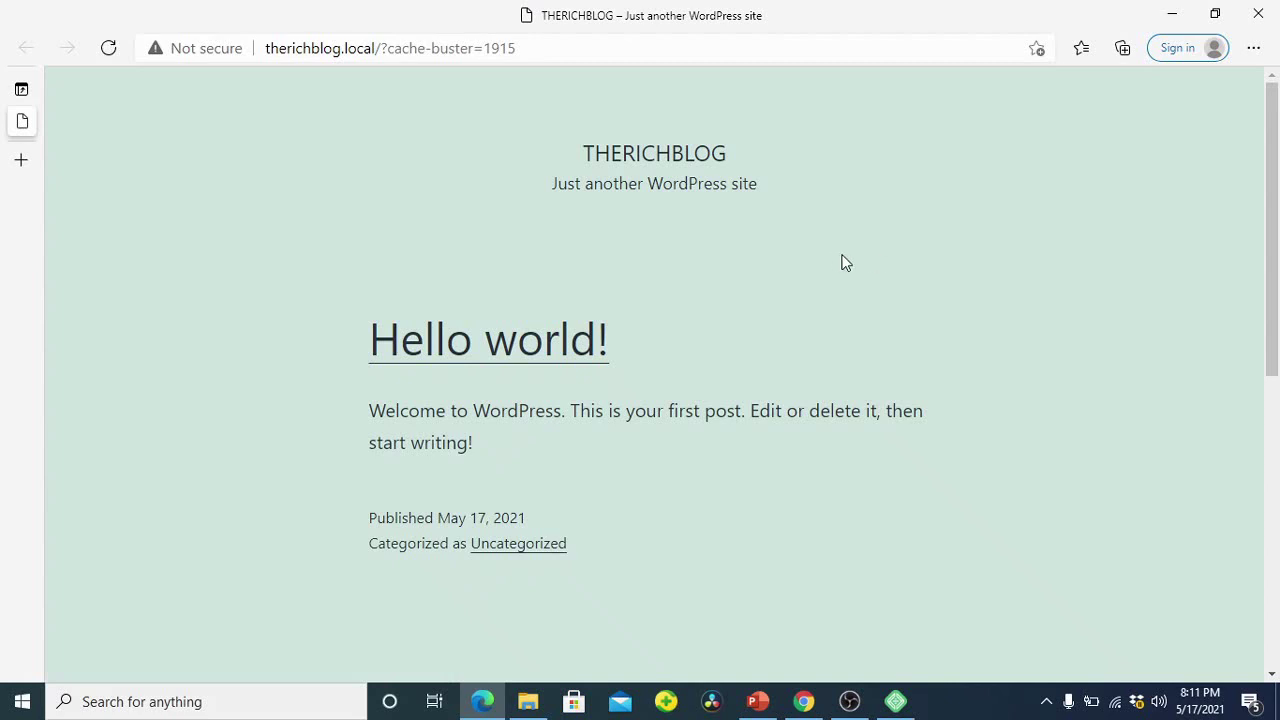
scroll(691, 317, "down", 5)
scroll(651, 331, "up", 4)
scroll(615, 343, "up", 1)
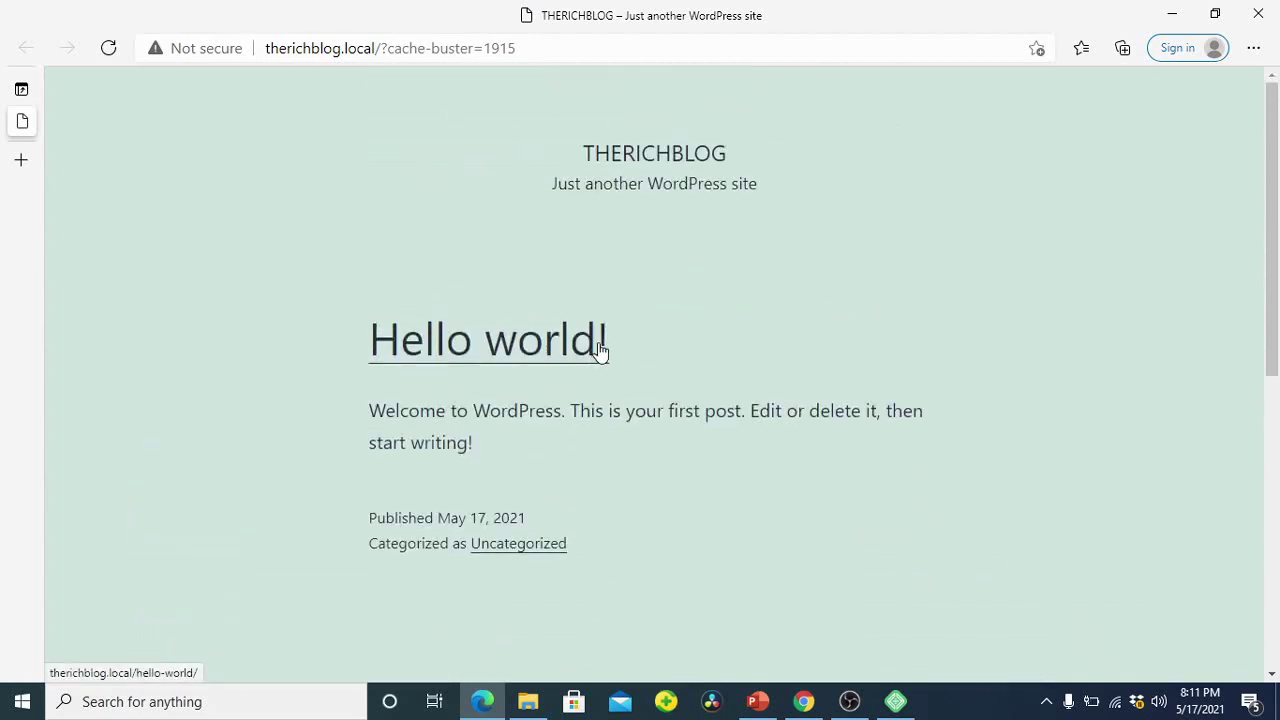
scroll(700, 400, "down", 5)
scroll(340, 475, "up", 3)
scroll(365, 440, "down", 3)
scroll(580, 368, "up", 6)
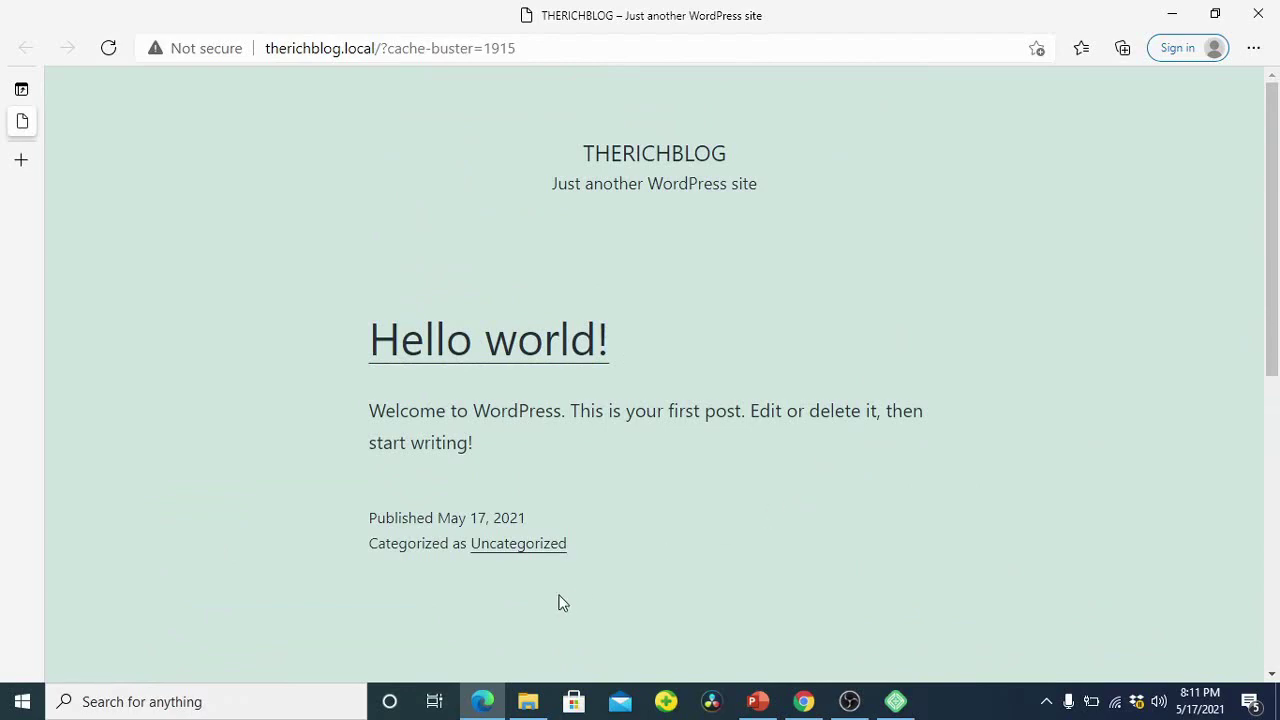
left_click(895, 701)
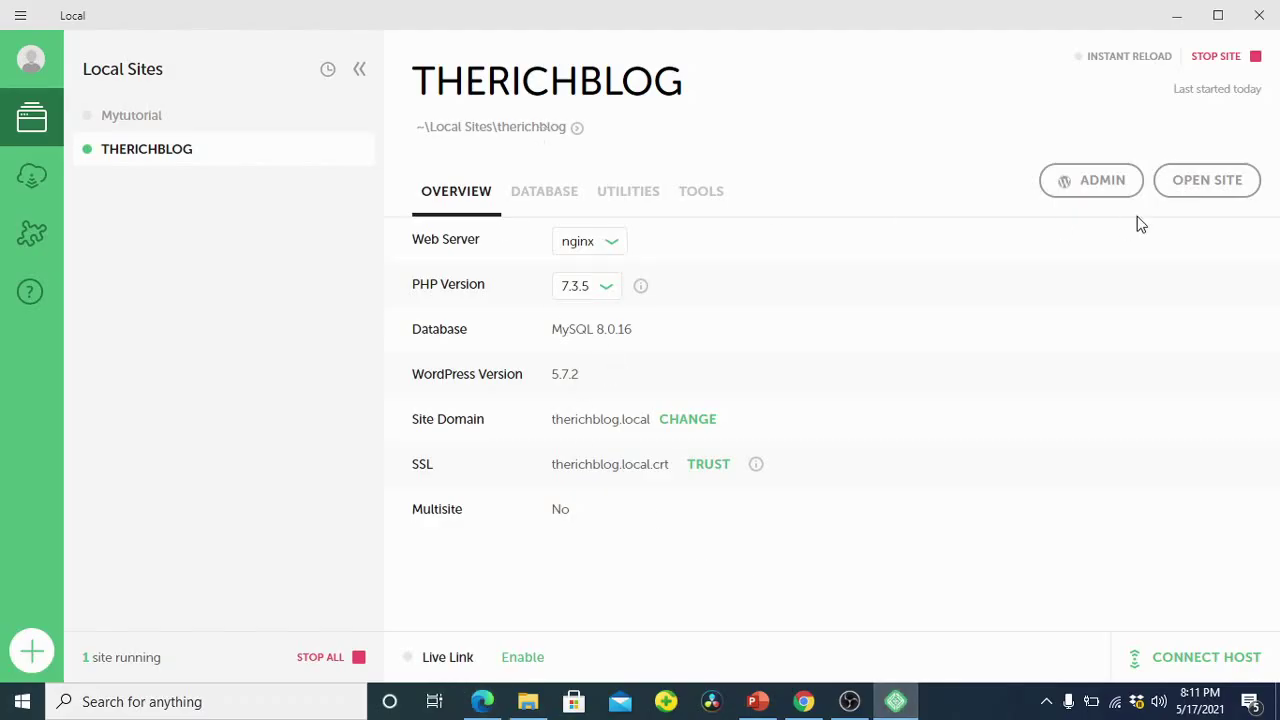
Step: Open THERICHBLOG's WordPress login page from Local and enter the admin username
left_click(1083, 190)
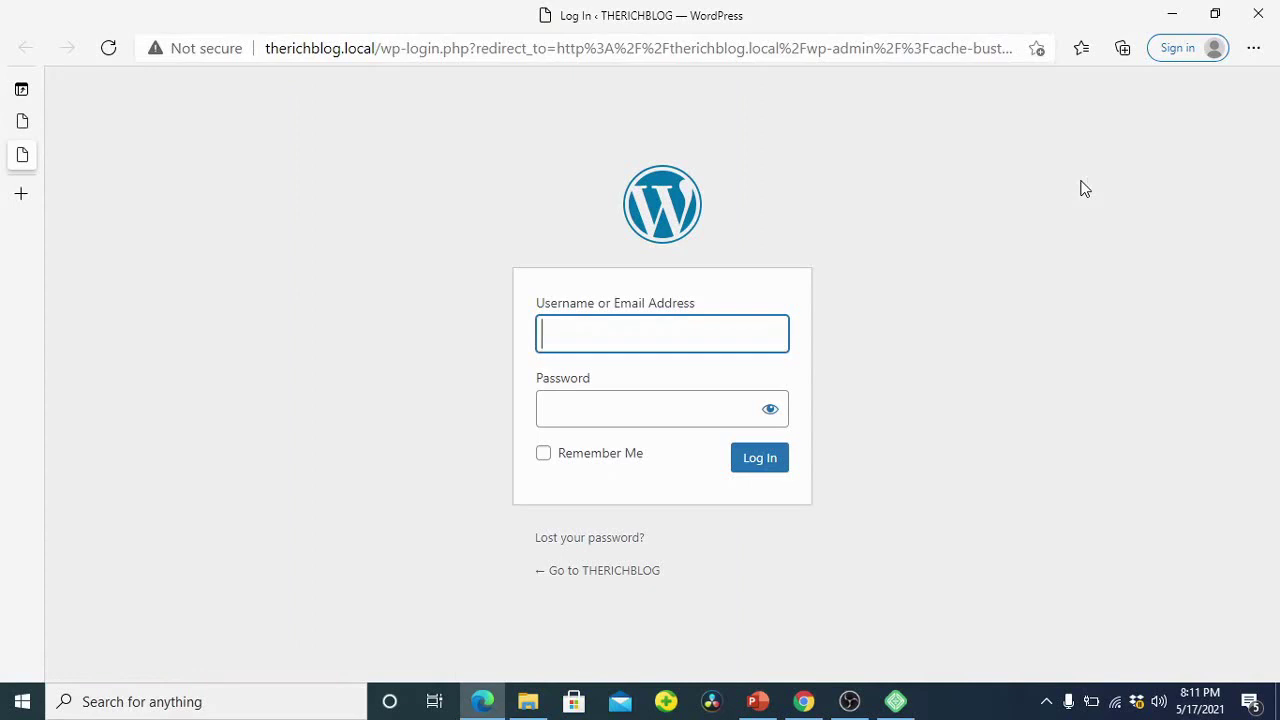
type("therichblog")
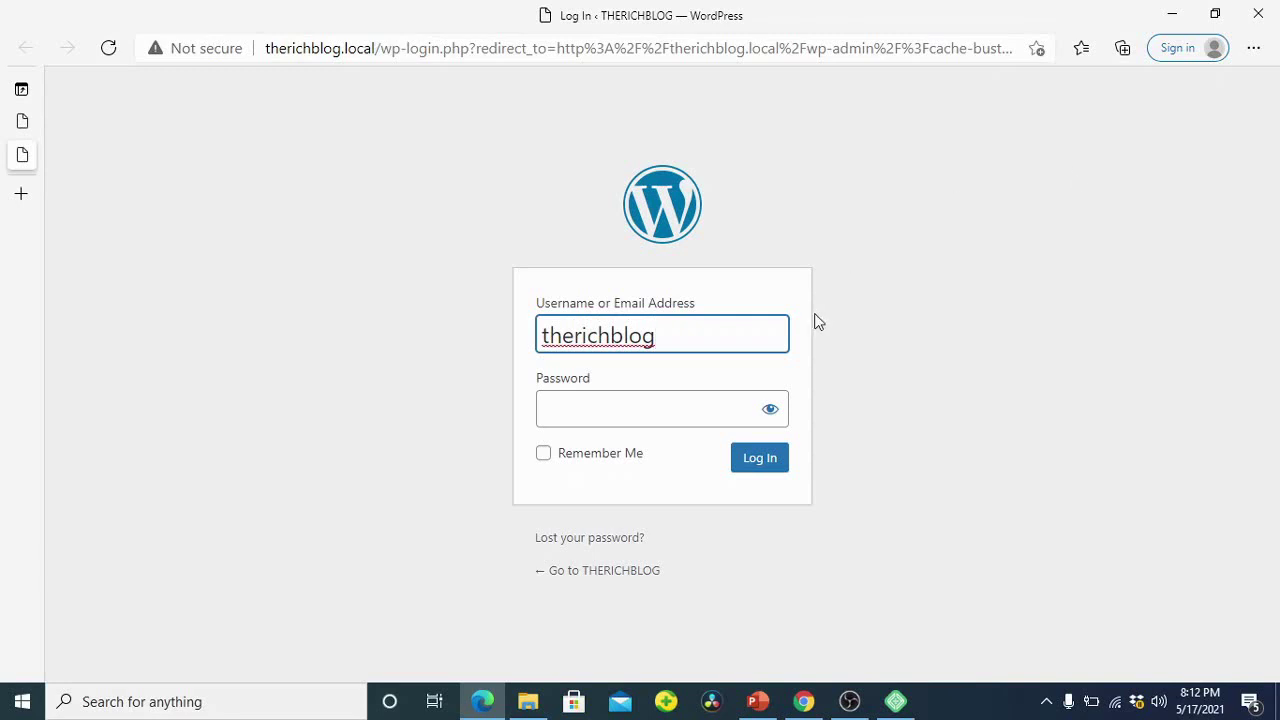
left_click_drag(680, 334, 508, 347)
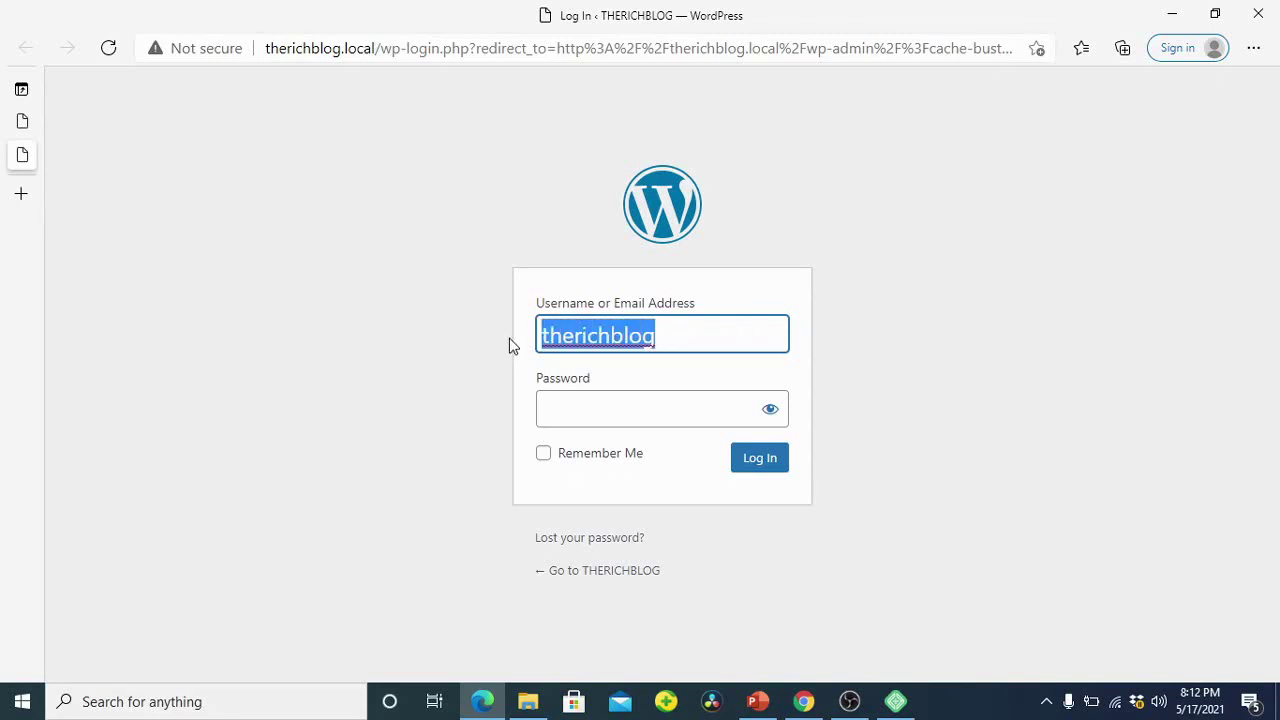
Step: Paste the admin password, log in, and let Edge save the password
left_click(578, 409)
key("ctrl+v")
left_click(760, 470)
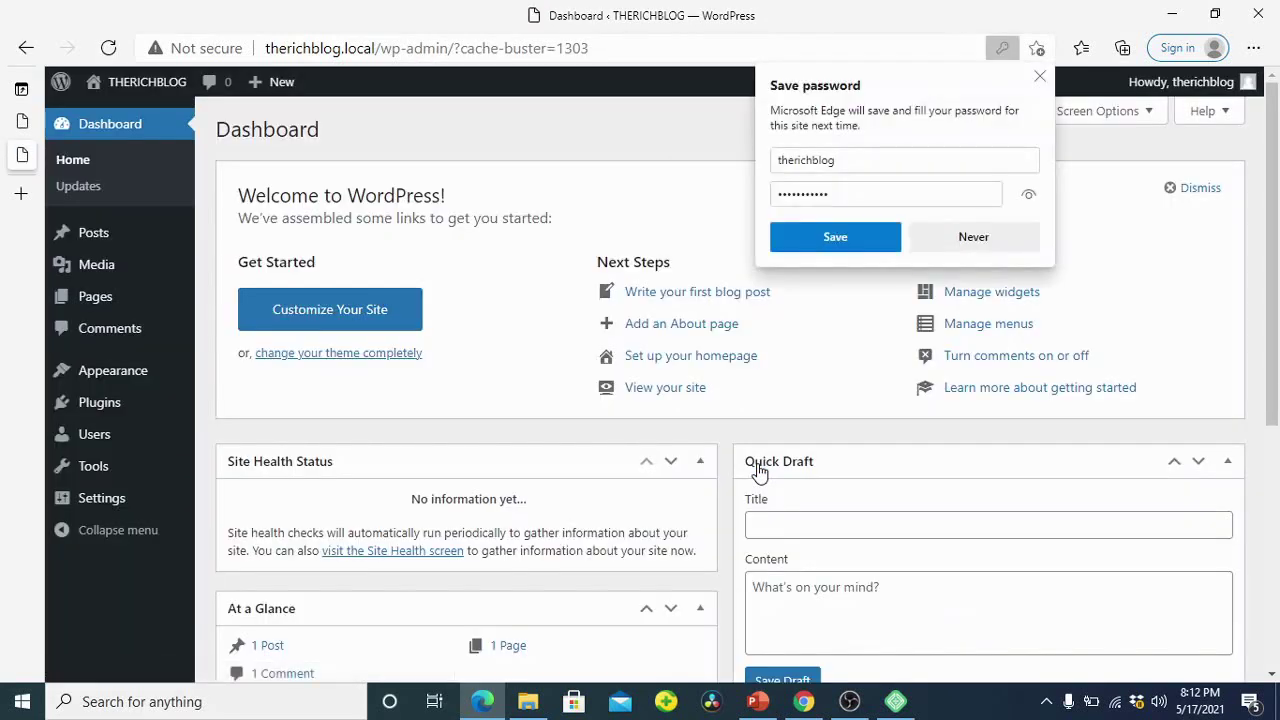
left_click(808, 237)
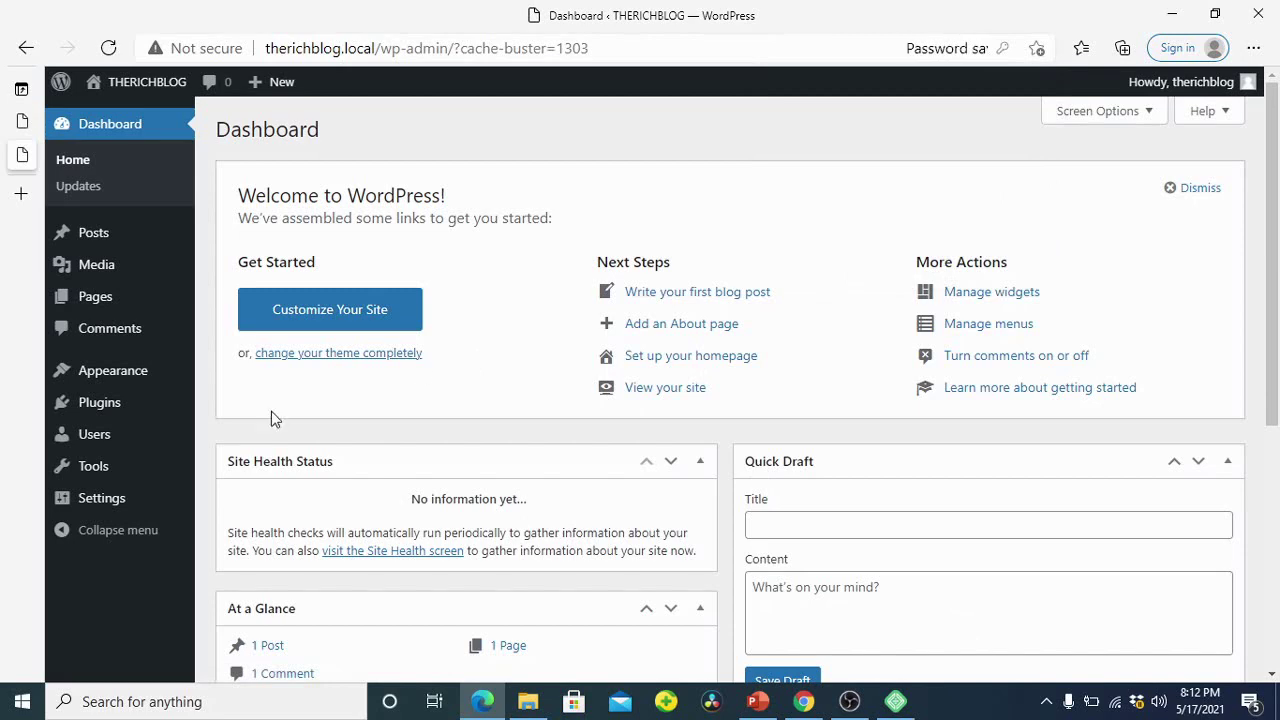
Step: Open the live THERICHBLOG site in a new tab via Visit Site
scroll(614, 366, "down", 5)
scroll(614, 366, "up", 5)
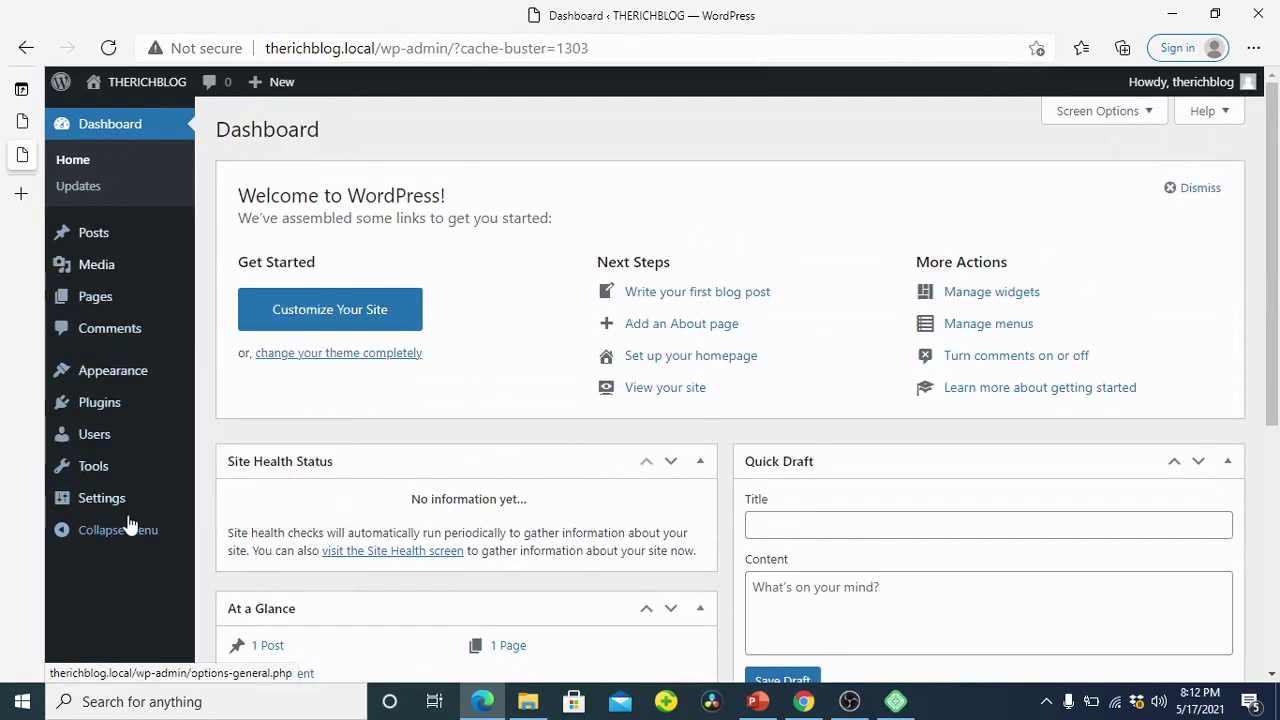
scroll(580, 338, "down", 5)
scroll(583, 340, "up", 5)
scroll(583, 347, "down", 3)
scroll(580, 347, "up", 3)
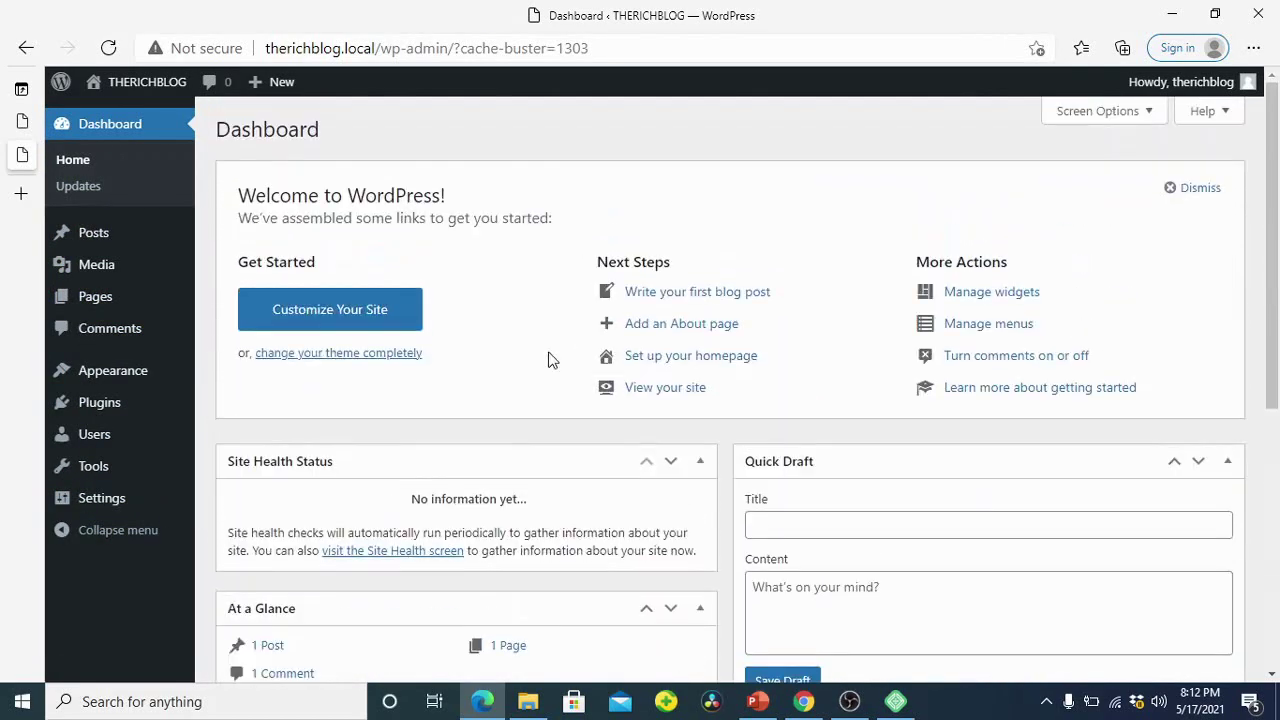
mouse_move(128, 93)
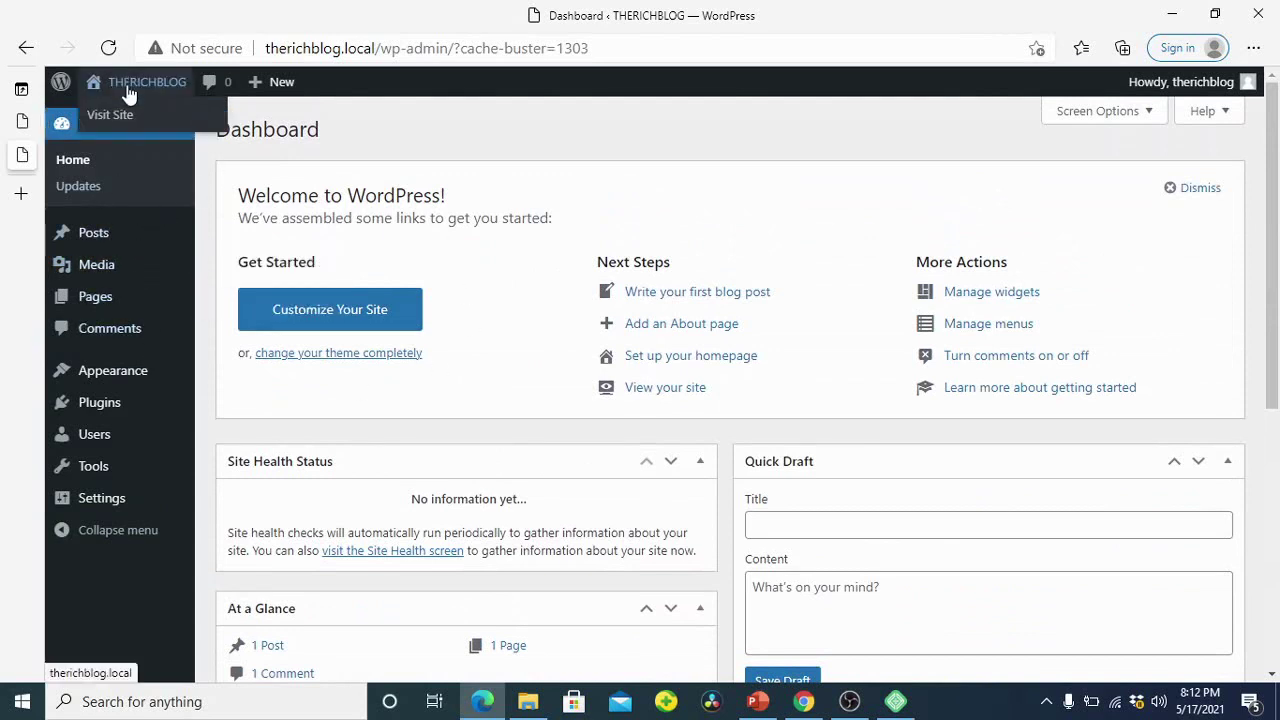
right_click(120, 116)
left_click(309, 143)
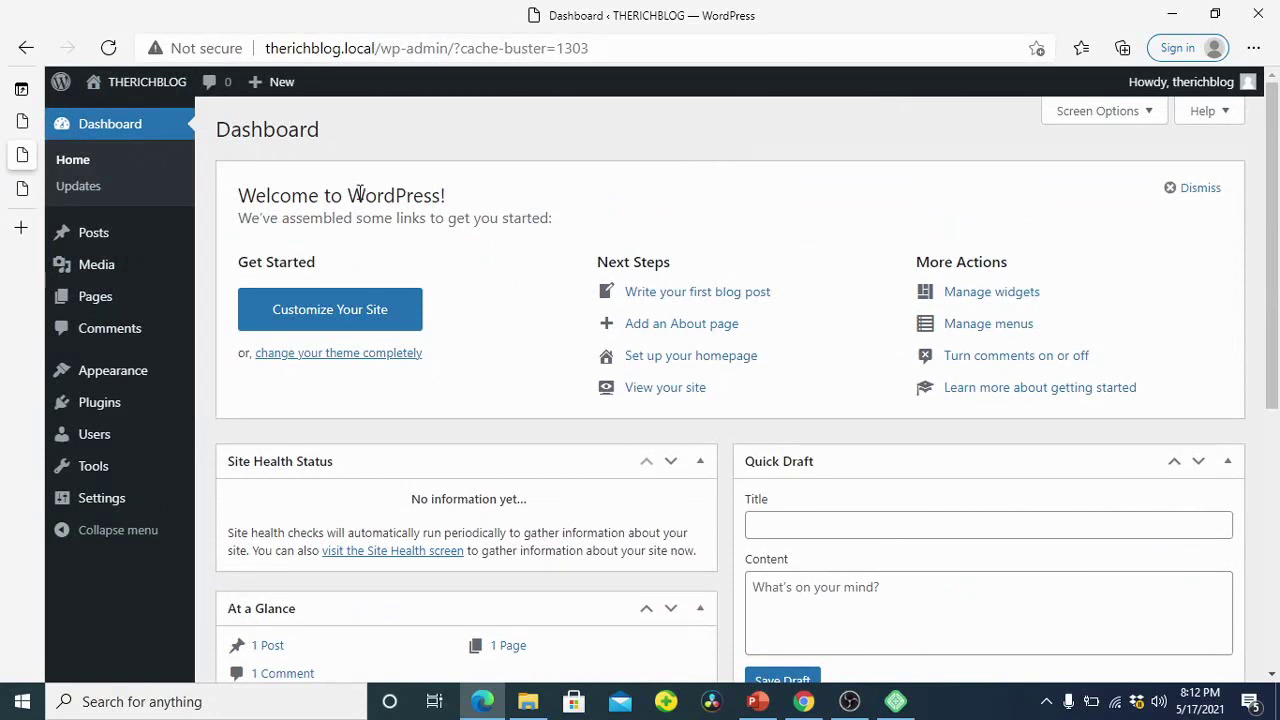
Step: View the THERICHBLOG site tab, then return to the Dashboard tab
left_click(23, 192)
mouse_move(21, 127)
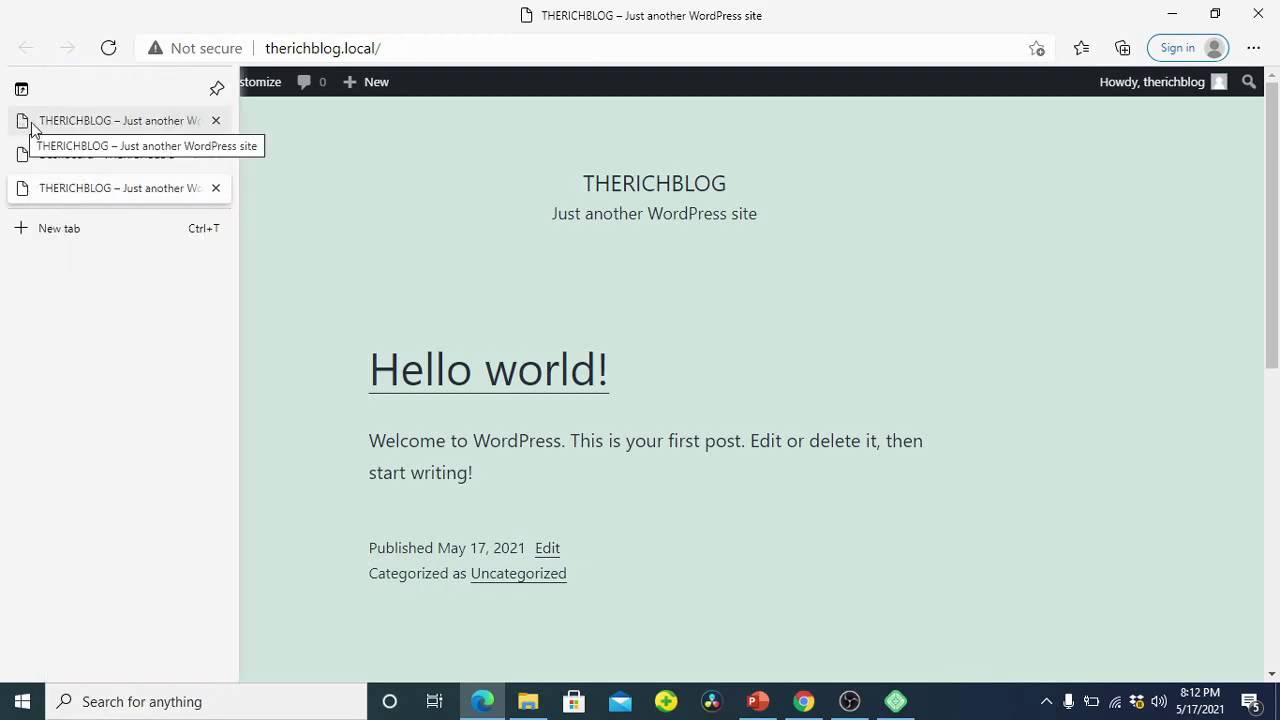
left_click(103, 166)
scroll(612, 267, "down", 5)
scroll(612, 267, "up", 5)
scroll(606, 260, "down", 4)
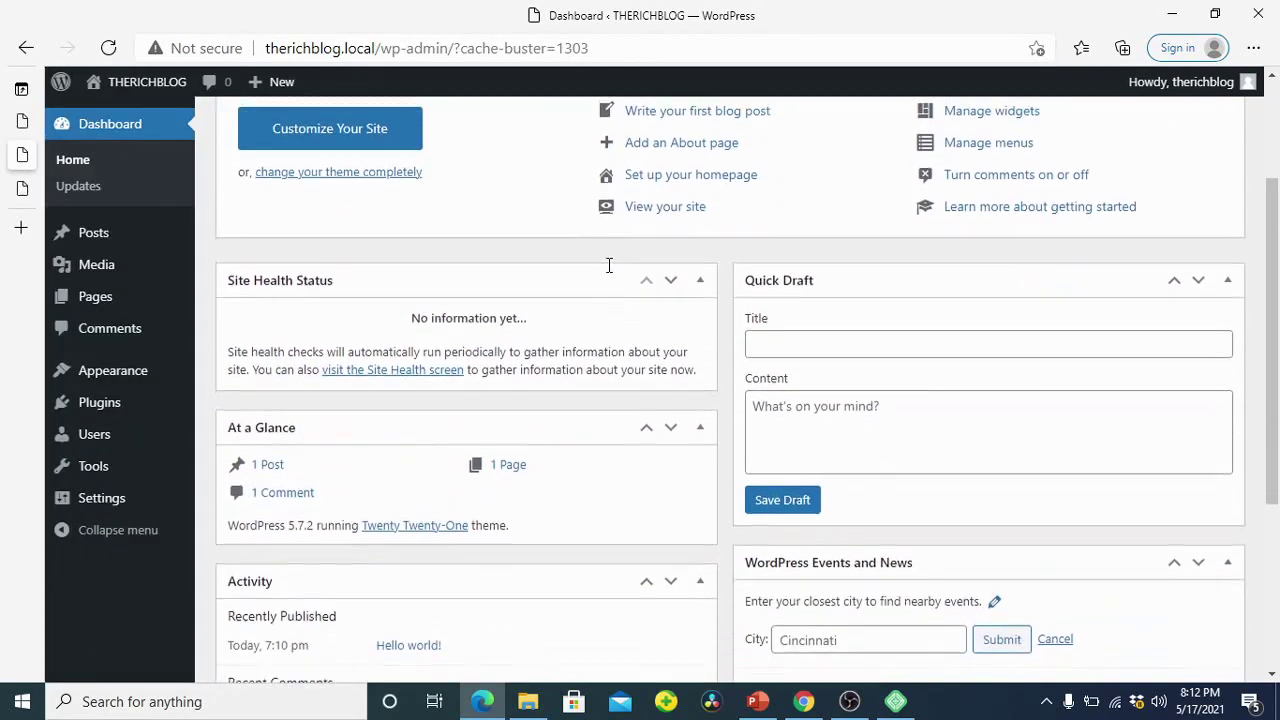
scroll(608, 265, "up", 3)
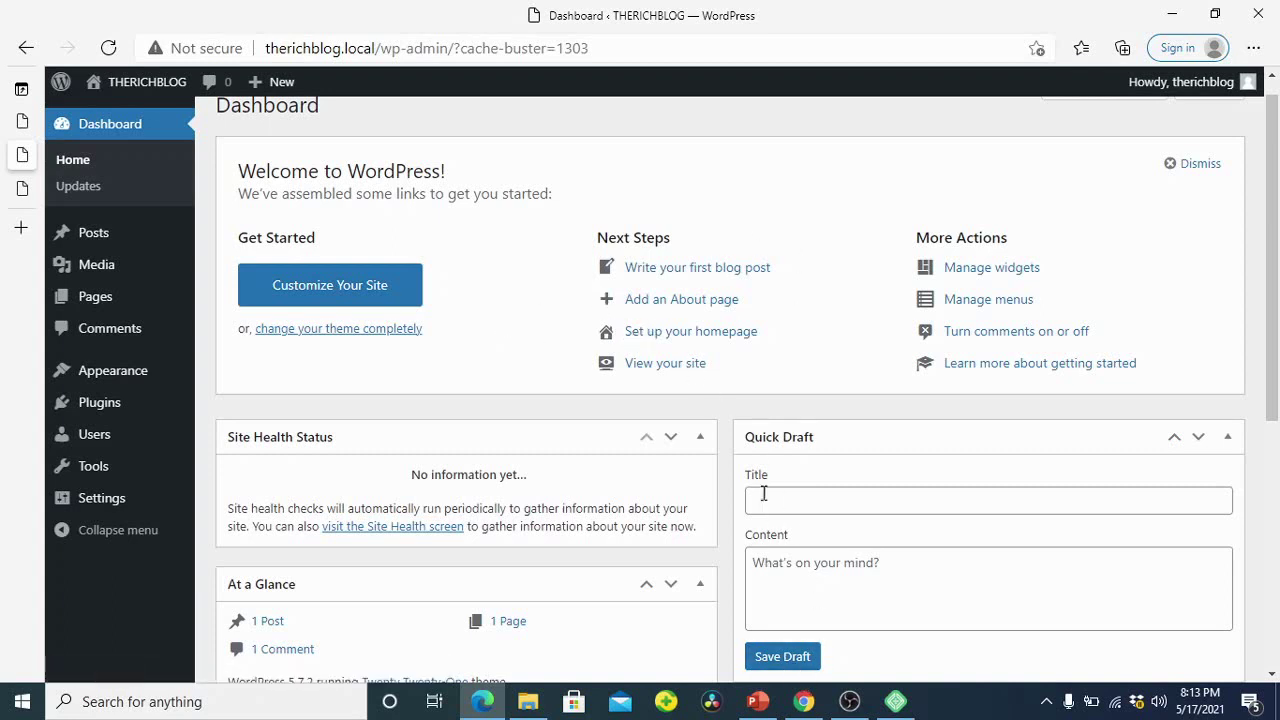
left_click(757, 706)
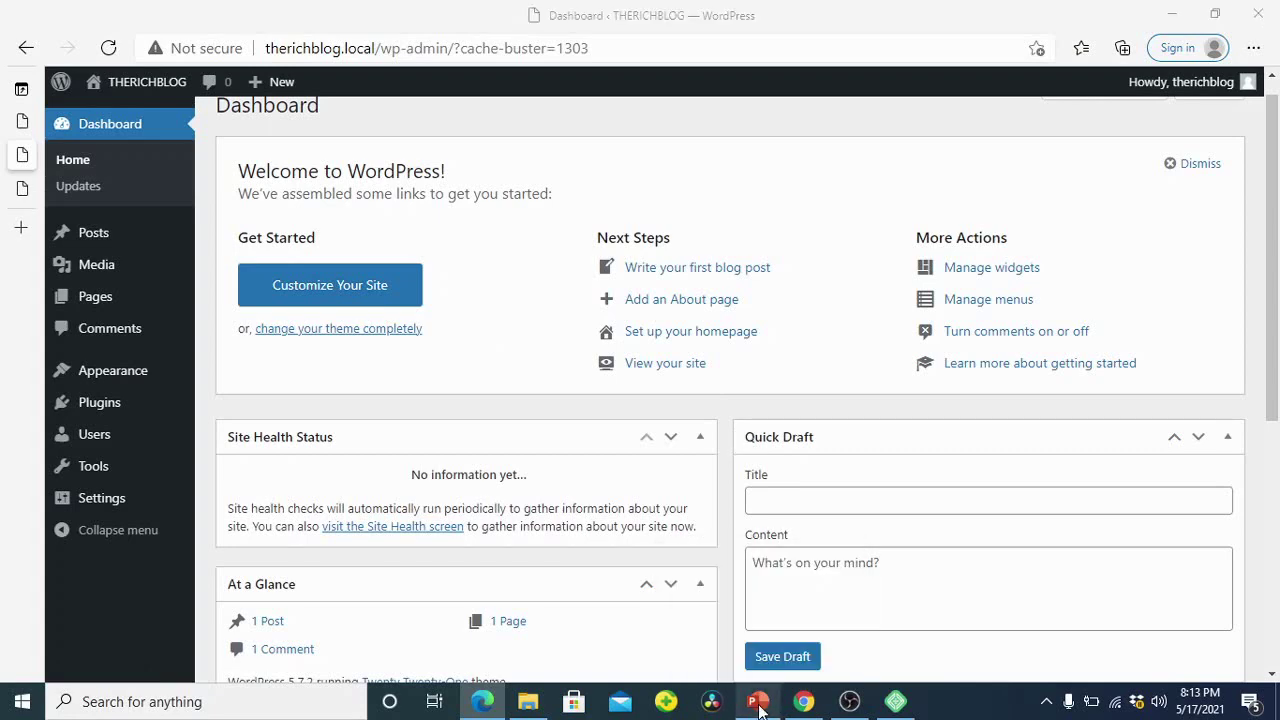
Step: Step through slides 2, 3, 5 and 6 to slide 7, Installing Local Host
scroll(607, 350, "up", 1)
scroll(103, 220, "up", 3)
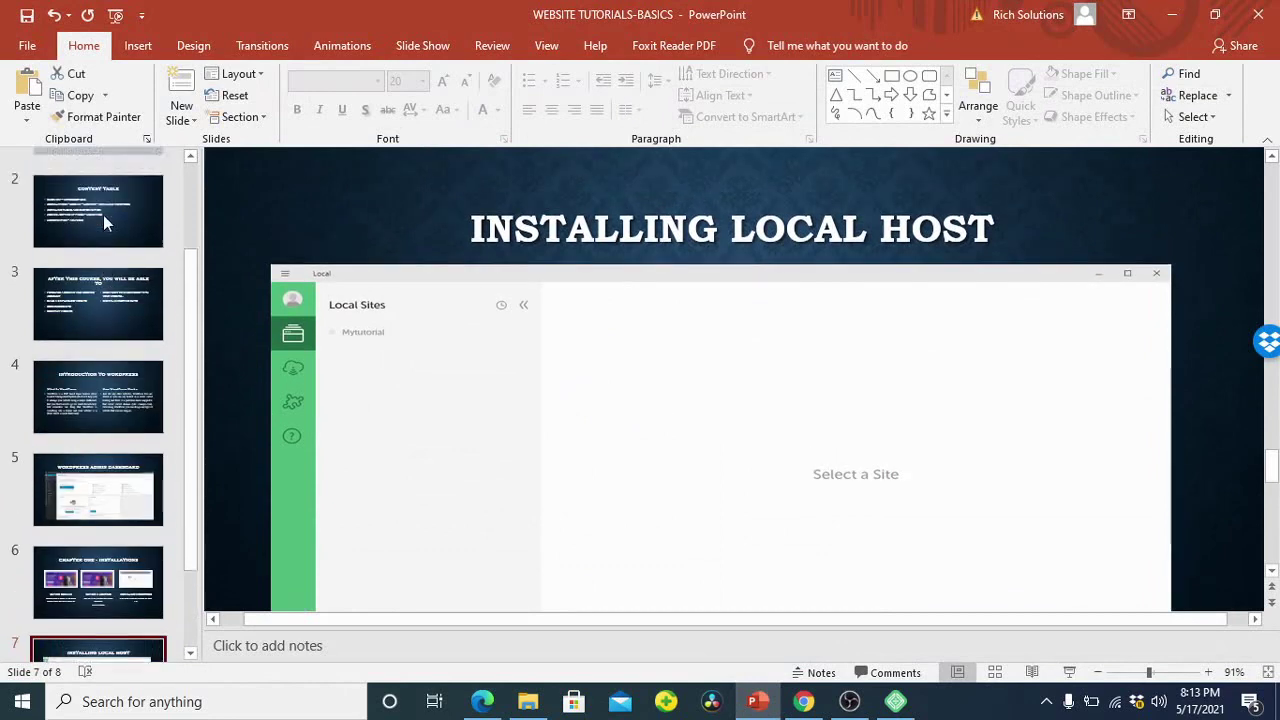
left_click(100, 320)
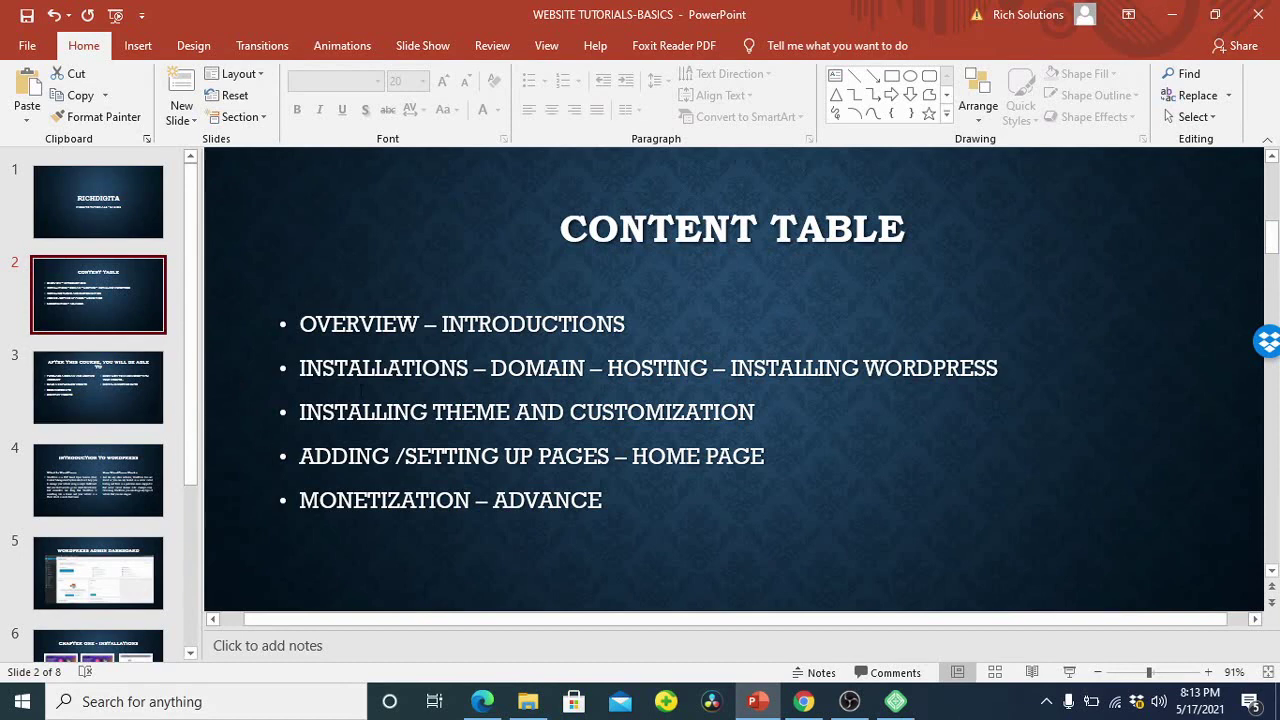
left_click(86, 400)
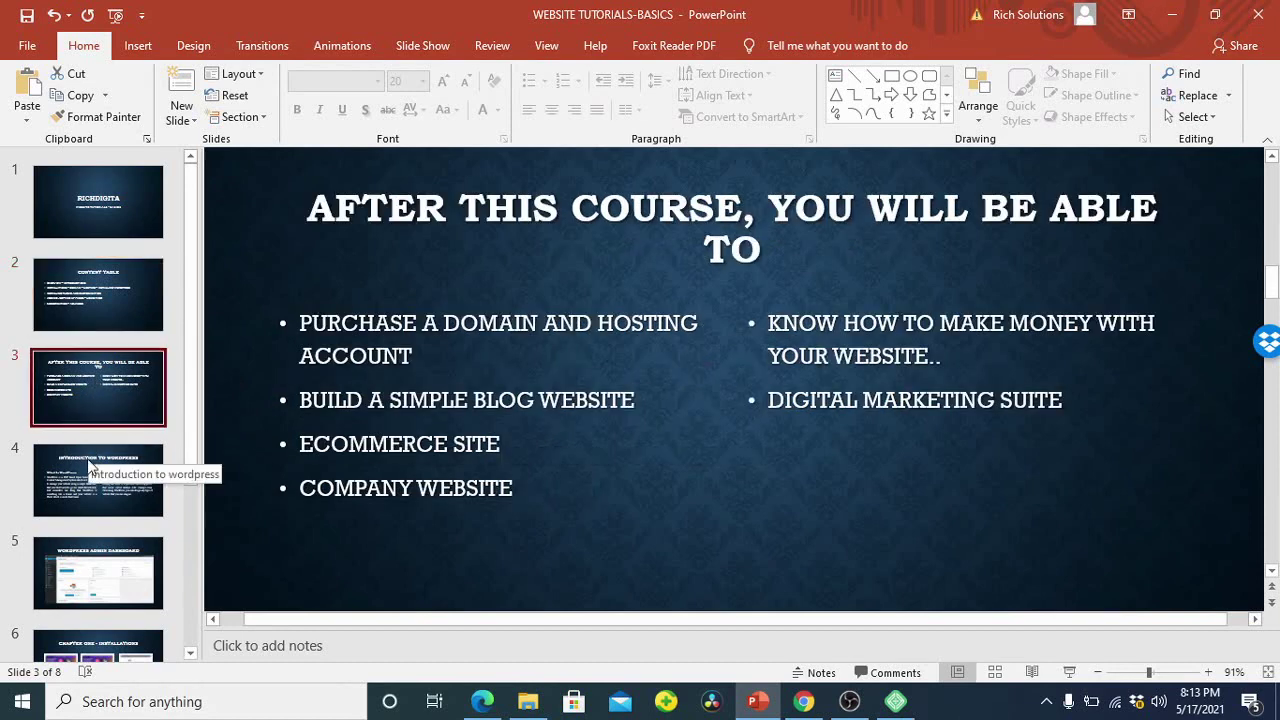
left_click(86, 571)
scroll(112, 535, "down", 1)
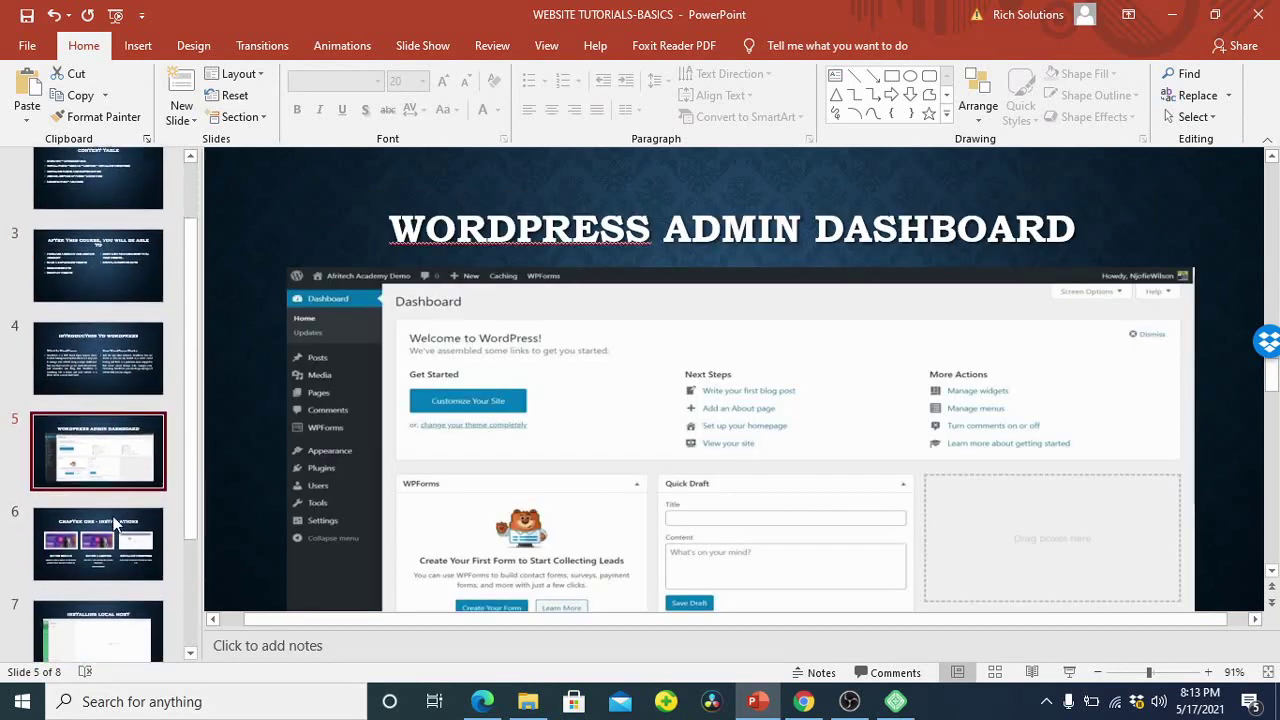
left_click(116, 528)
scroll(120, 490, "down", 1)
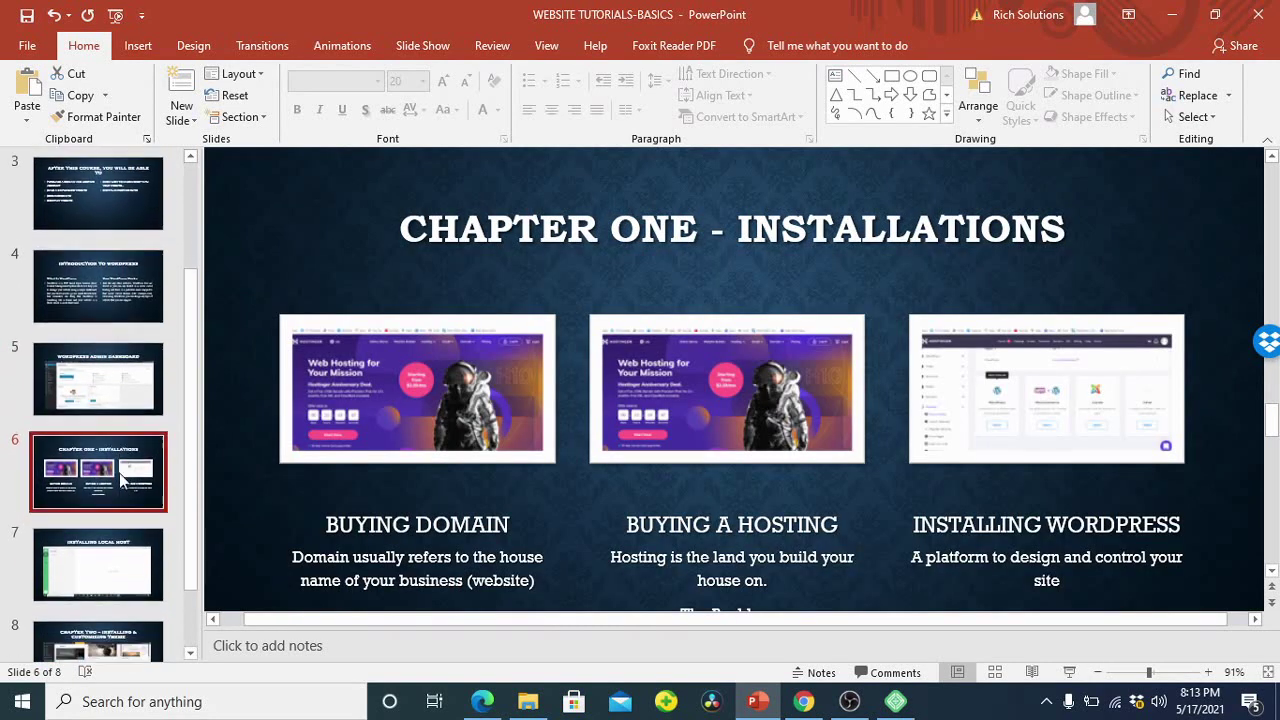
left_click(114, 535)
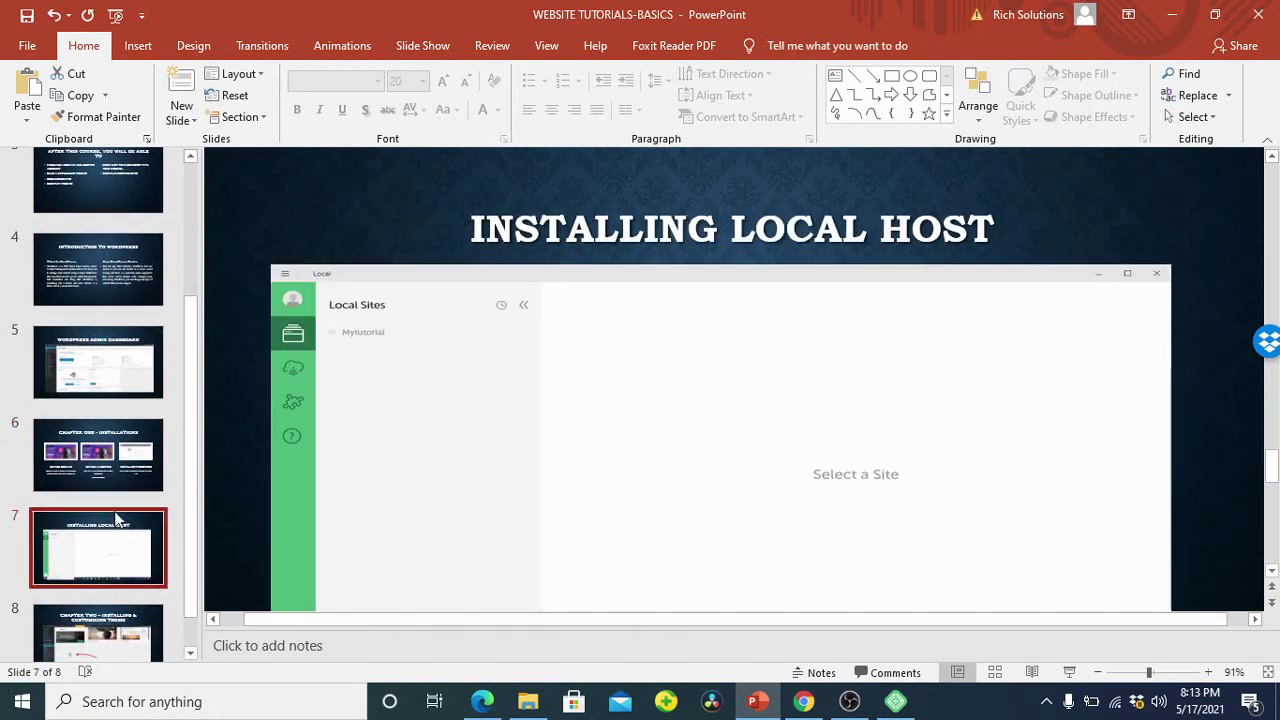
scroll(474, 413, "down", 2)
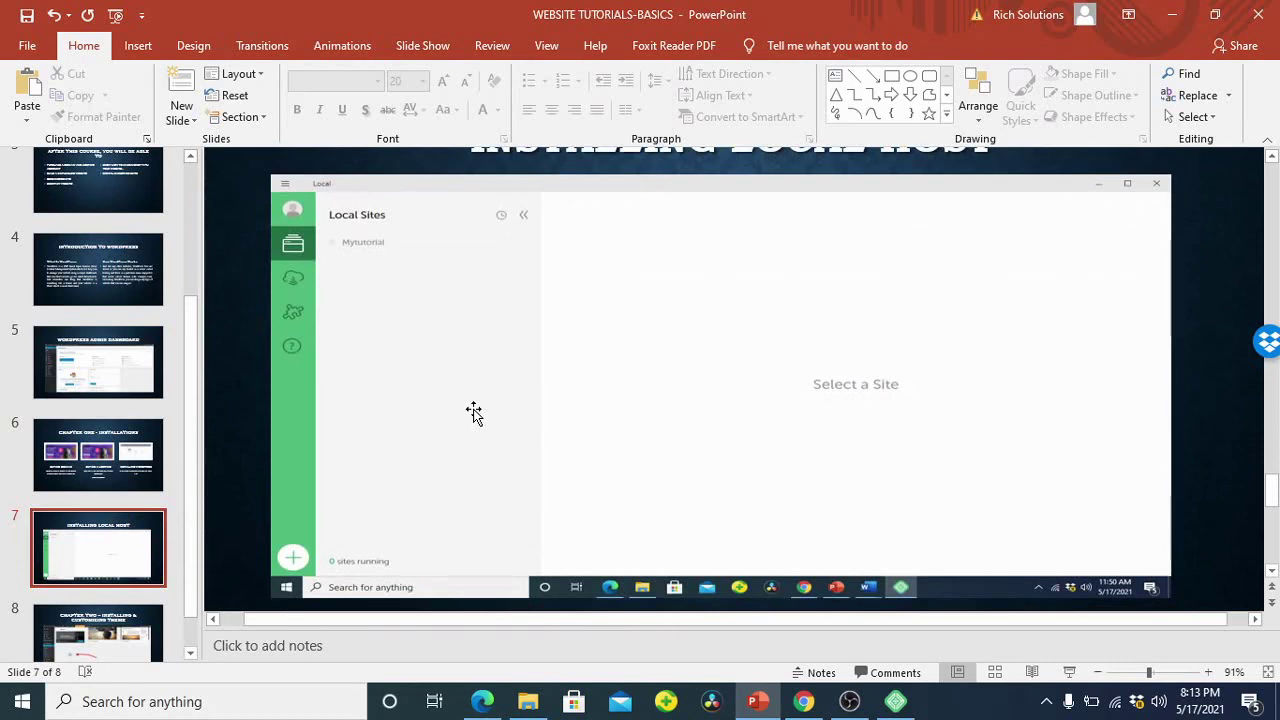